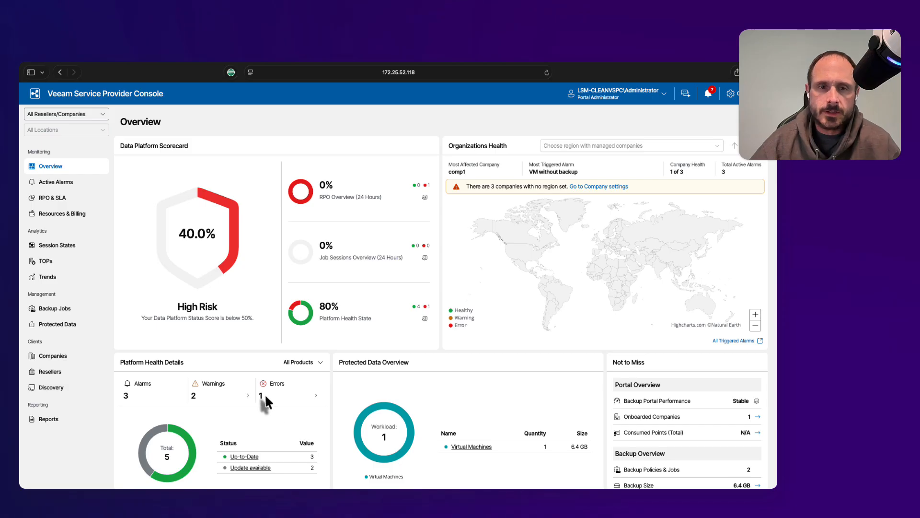
- Open the Veeam Vault plugin from the configuration catalog and copy its Veeam Data Cloud registration data
{"action": "left_click", "coordinate": [746, 94]}
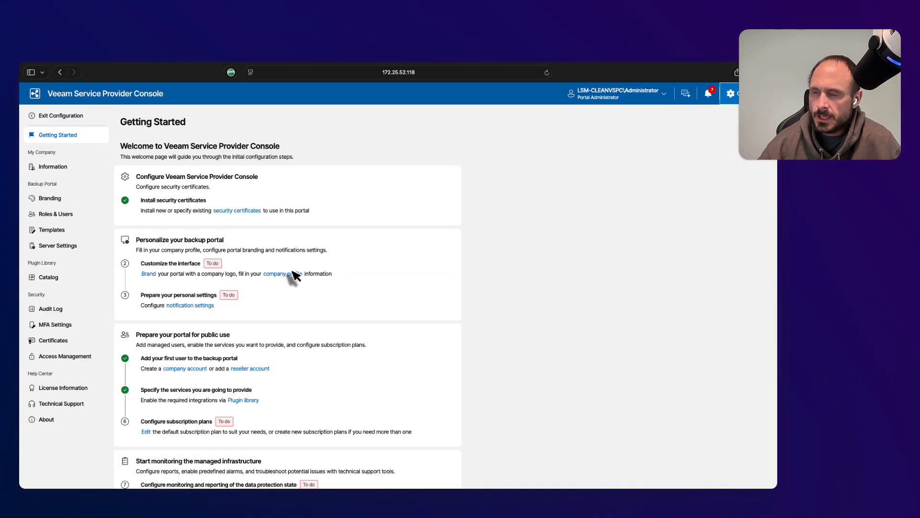
{"action": "left_click", "coordinate": [52, 278]}
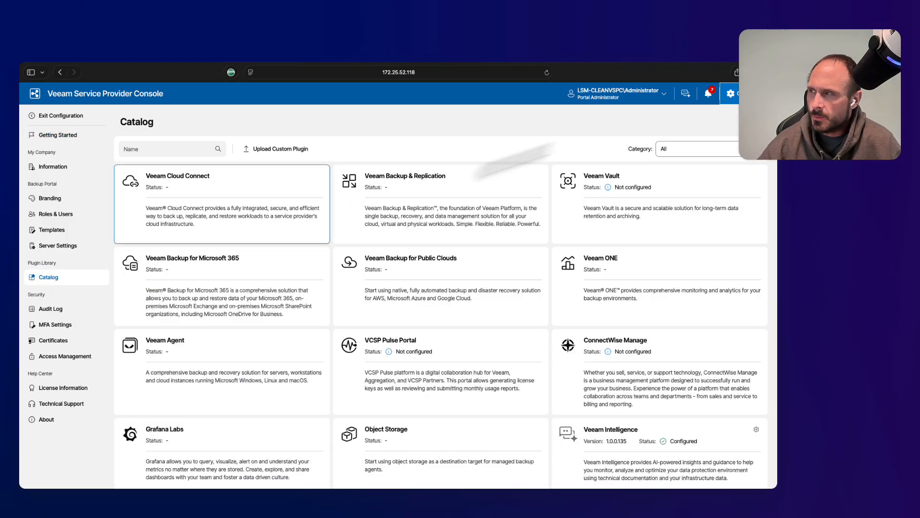
{"action": "left_click", "coordinate": [609, 199]}
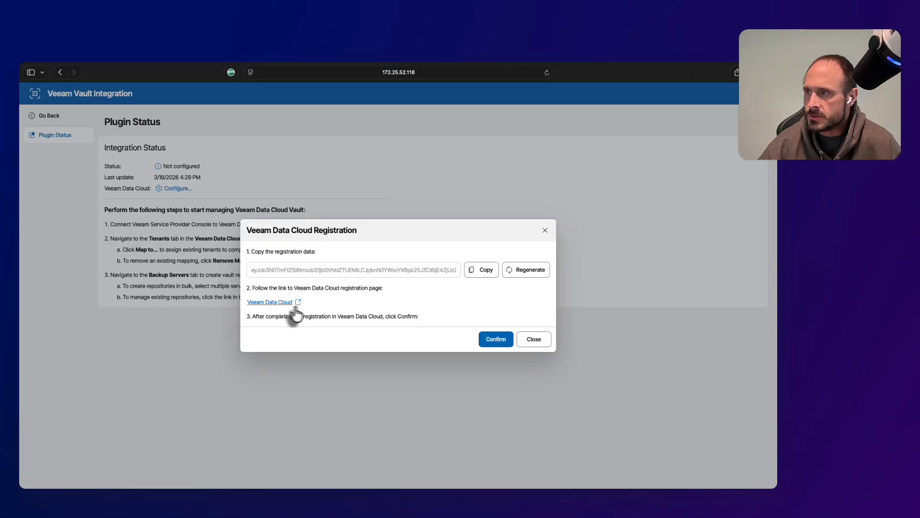
{"action": "left_click", "coordinate": [481, 277]}
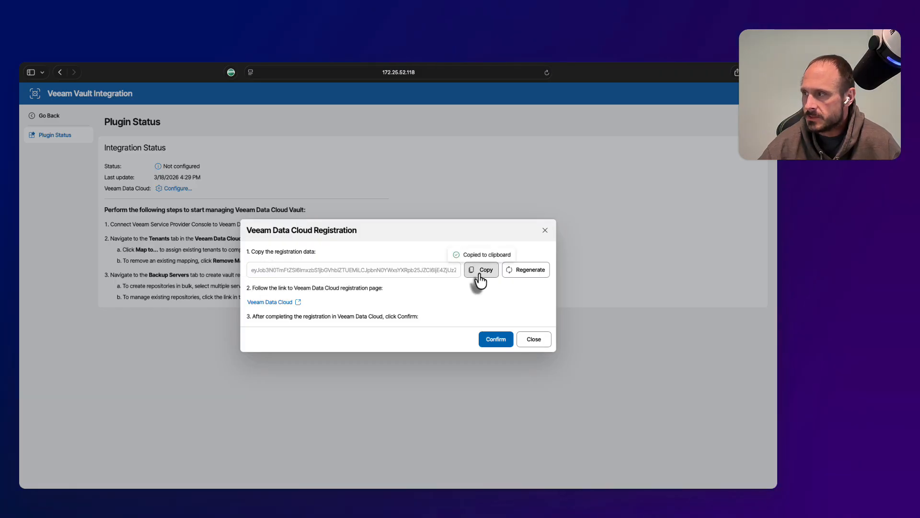
- Paste the registration token on the Veeam Data Cloud registration page, register the product, and confirm the registration in the Veeam Vault plugin
{"action": "left_click", "coordinate": [269, 303]}
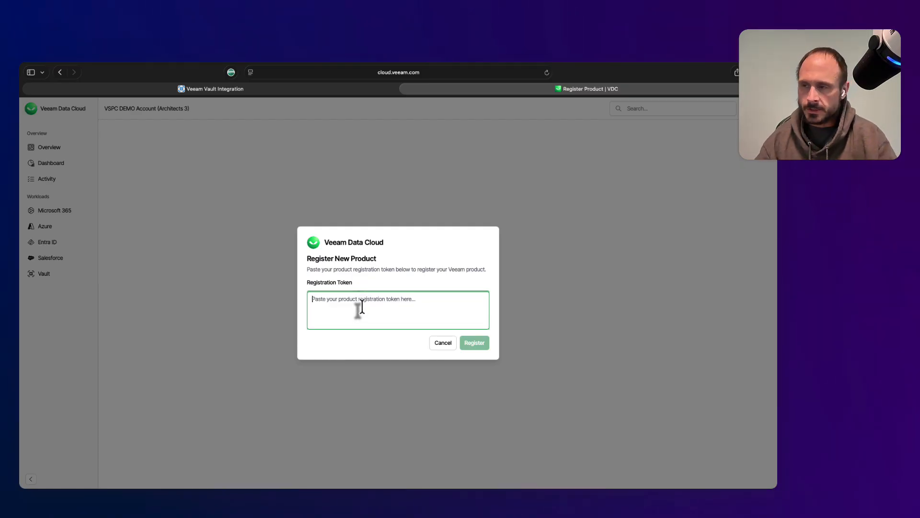
{"action": "key", "text": "super+v"}
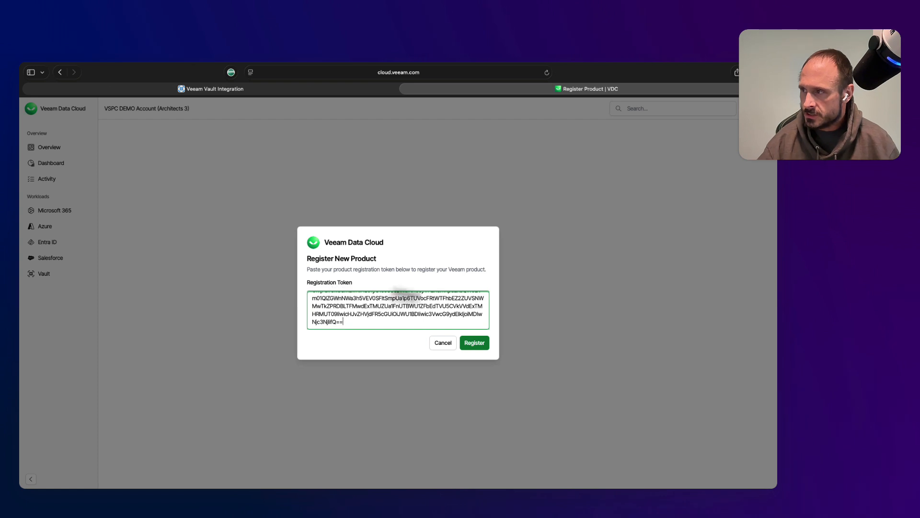
{"action": "left_click", "coordinate": [481, 342]}
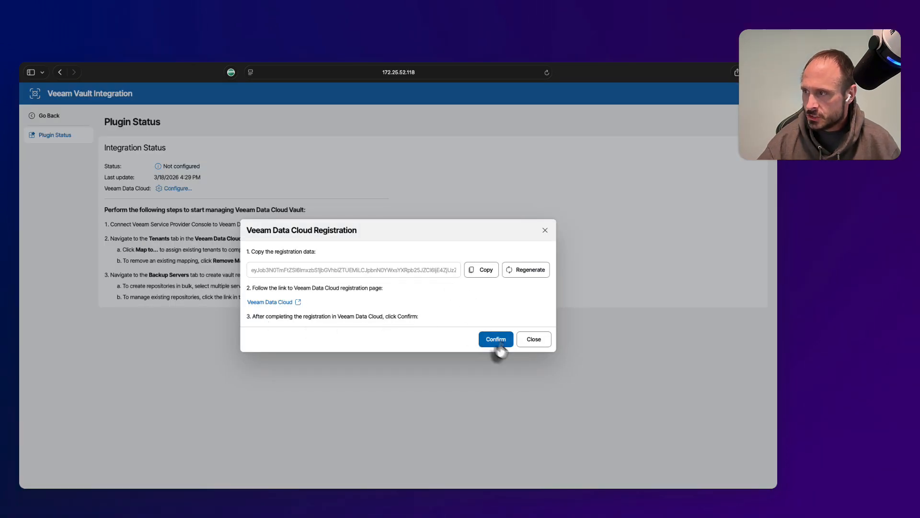
{"action": "left_click", "coordinate": [500, 343]}
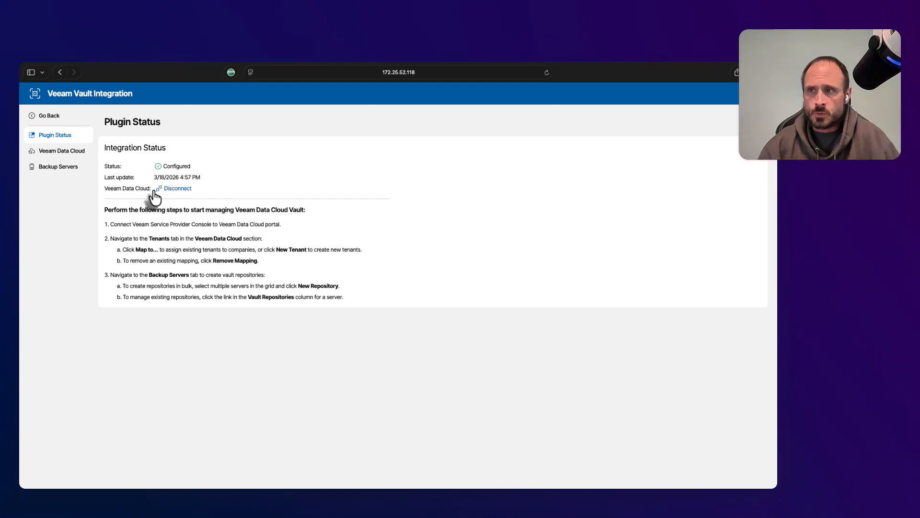
- Start creating a new Veeam Data Cloud tenant for the Axiom Robotics company
{"action": "left_click", "coordinate": [70, 153]}
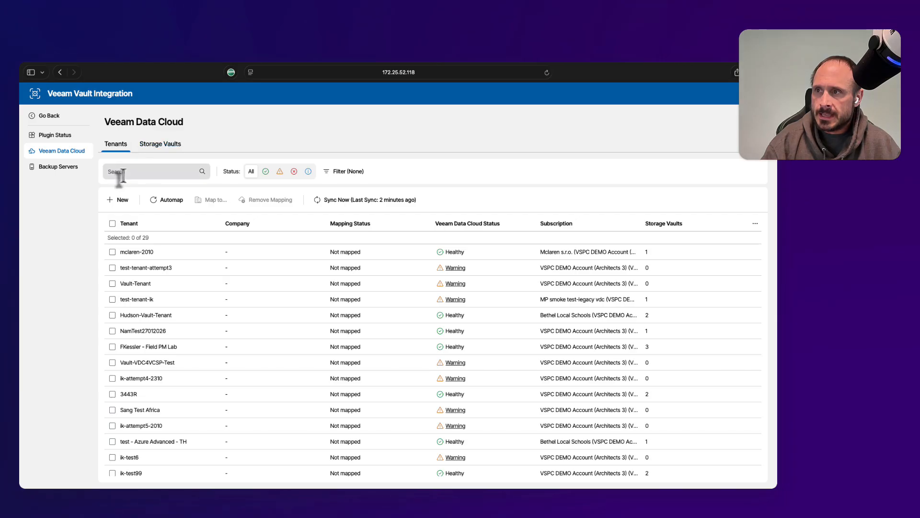
{"action": "left_click", "coordinate": [118, 201]}
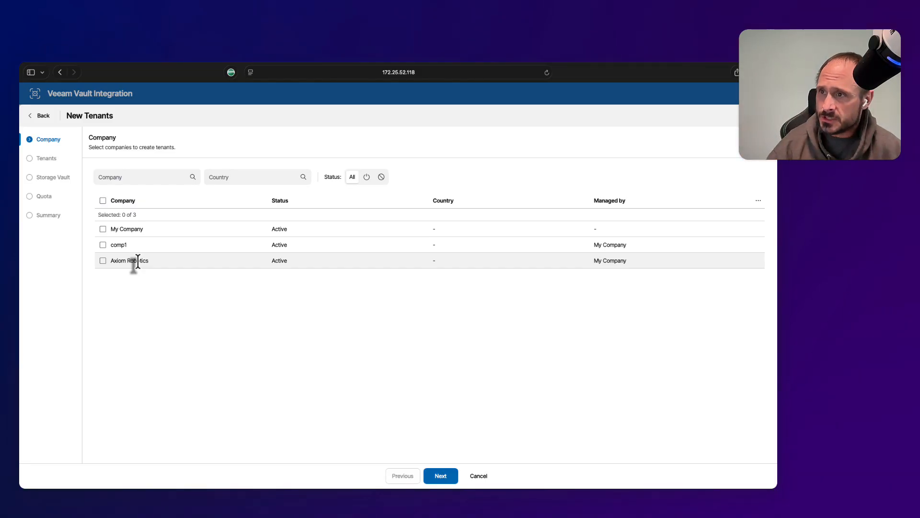
{"action": "left_click", "coordinate": [103, 261]}
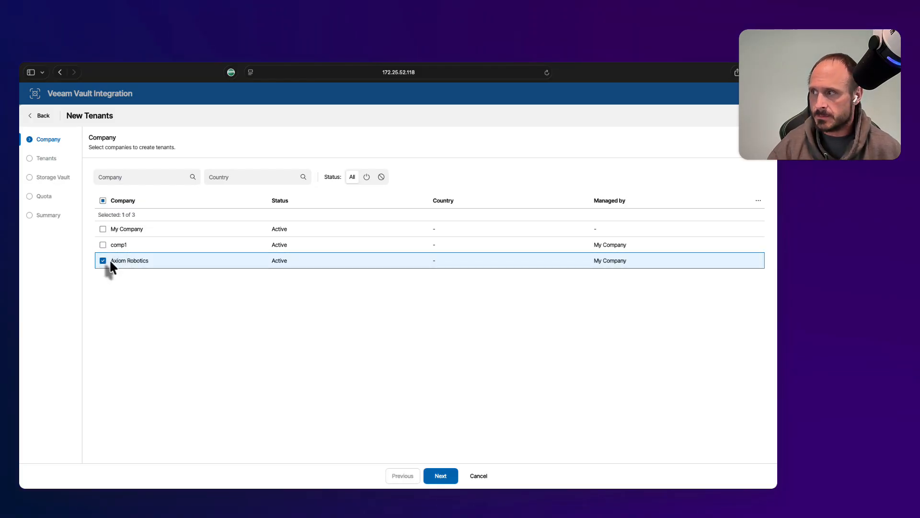
{"action": "left_click", "coordinate": [436, 477]}
{"action": "left_click", "coordinate": [167, 191]}
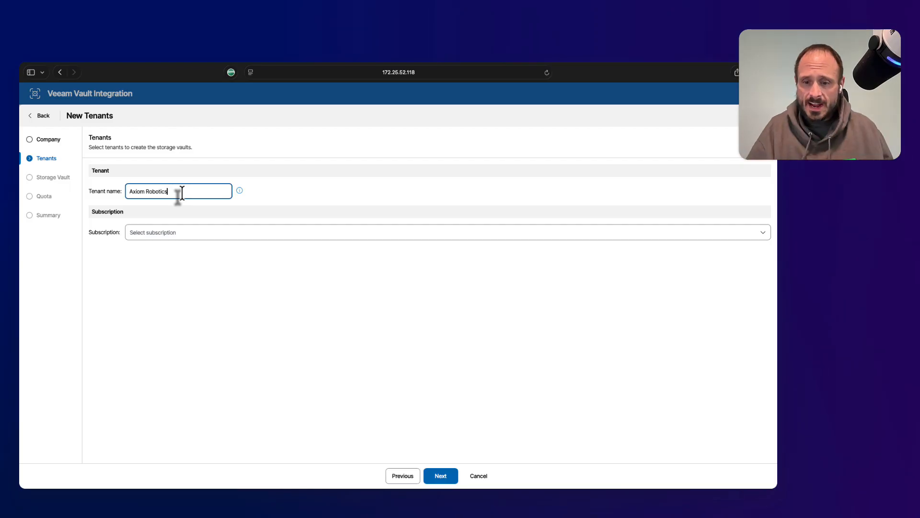
{"action": "type", "text": "-vdc"}
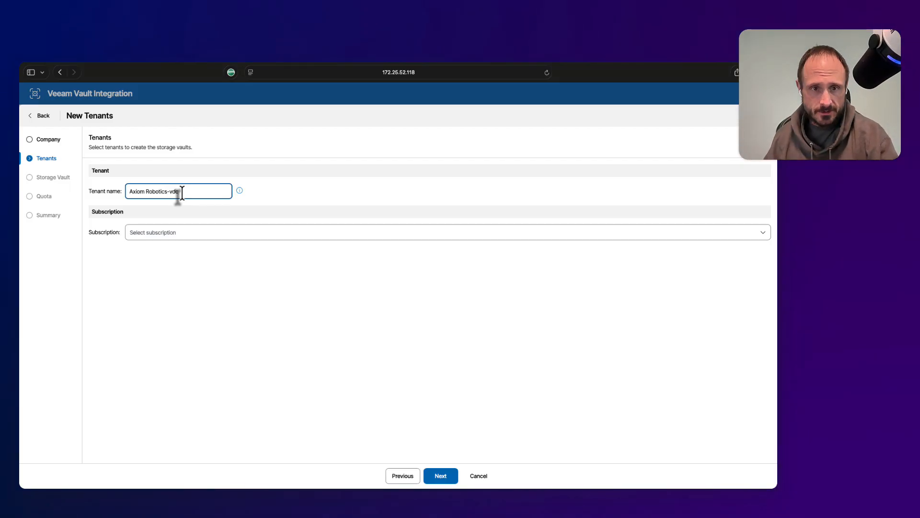
{"action": "key", "text": "BackSpace"}
{"action": "key", "text": "BackSpace"}
{"action": "key", "text": "BackSpace"}
{"action": "key", "text": "BackSpace"}
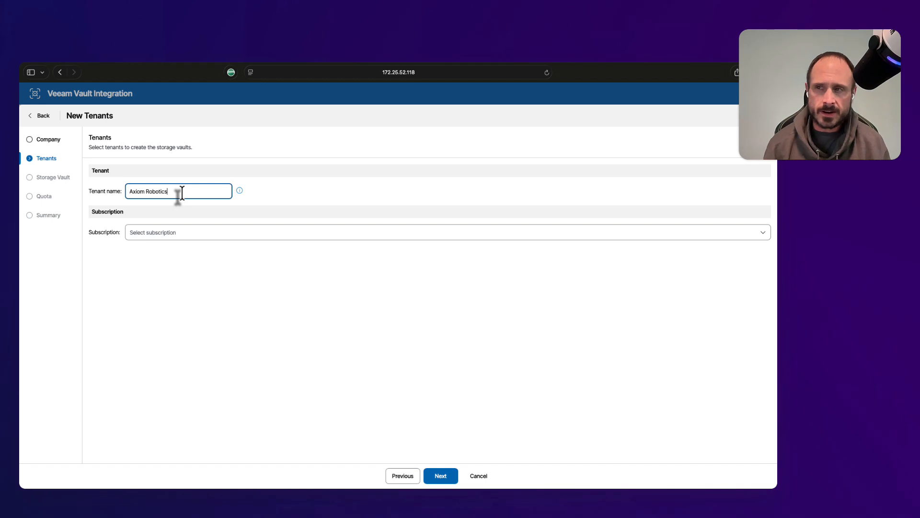
- Choose the Axiom Robotics Advanced Core - Azure Edition subscription for the tenant and proceed to the storage vault settings
{"action": "left_click", "coordinate": [206, 235]}
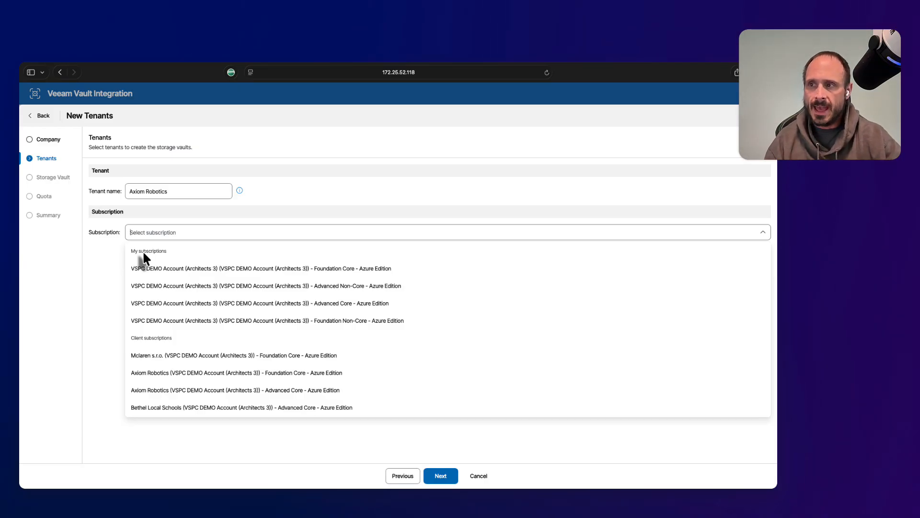
{"action": "left_click", "coordinate": [178, 412]}
{"action": "left_click", "coordinate": [174, 230]}
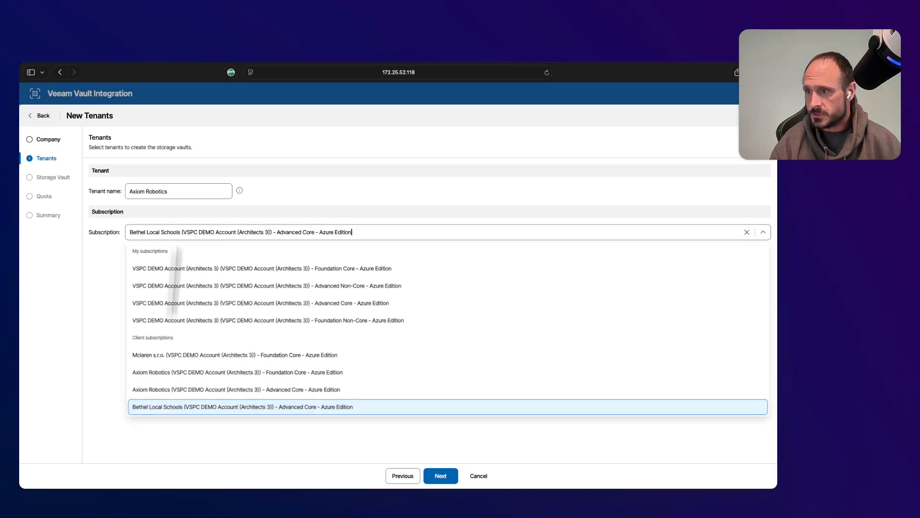
{"action": "left_click", "coordinate": [176, 388]}
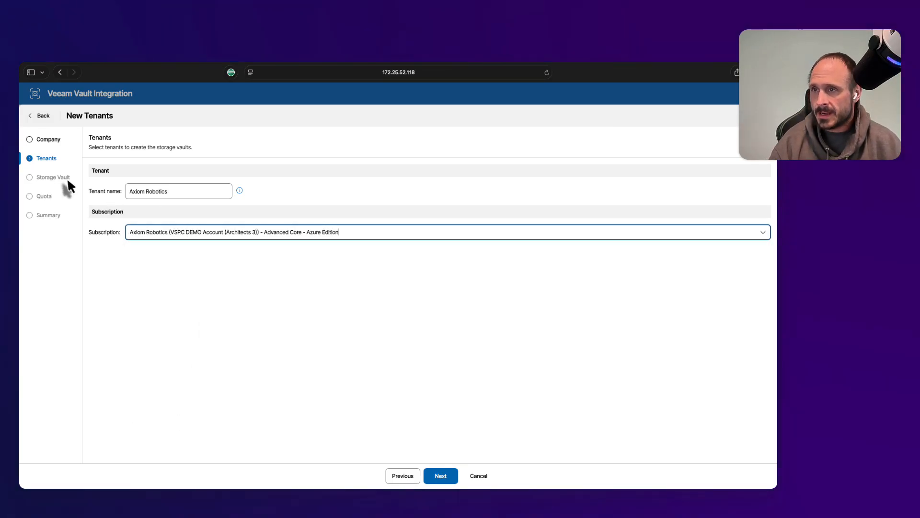
{"action": "left_click", "coordinate": [446, 479]}
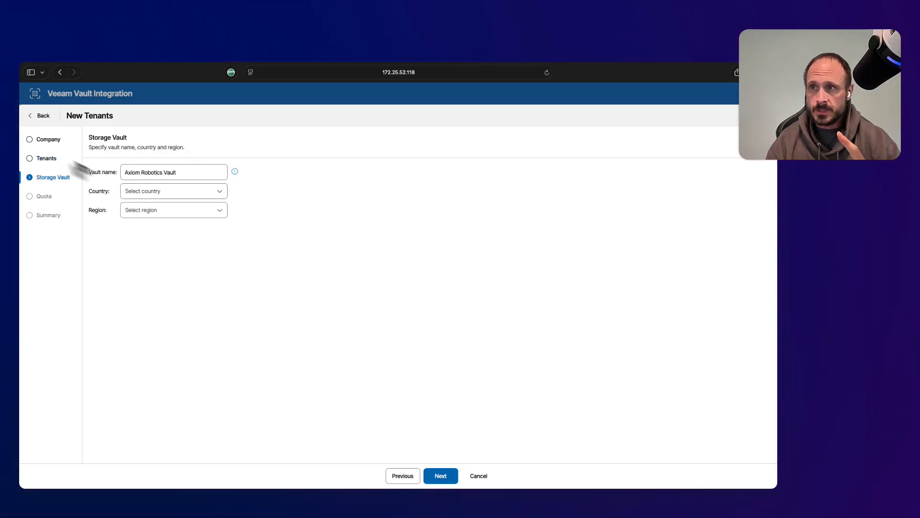
- Return to the company selection and add My Company and comp1 for bulk tenant creation
{"action": "left_click", "coordinate": [54, 146]}
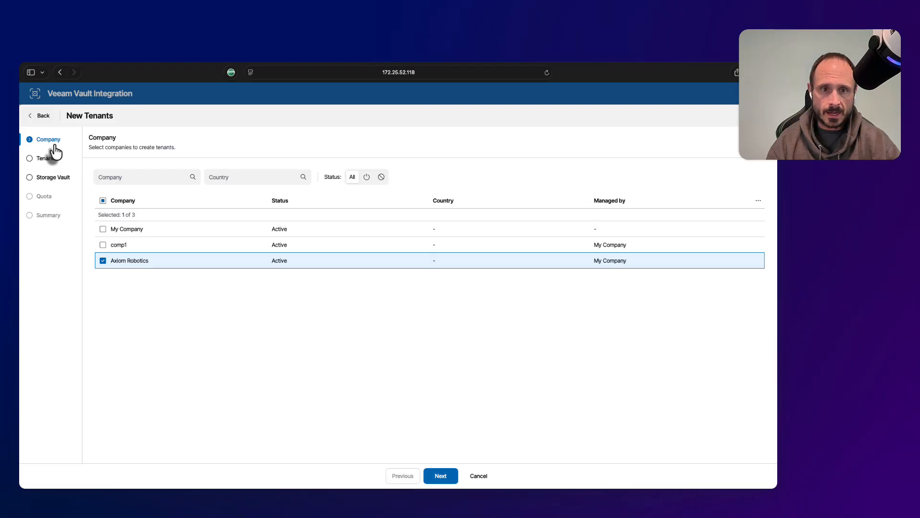
{"action": "left_click", "coordinate": [102, 229]}
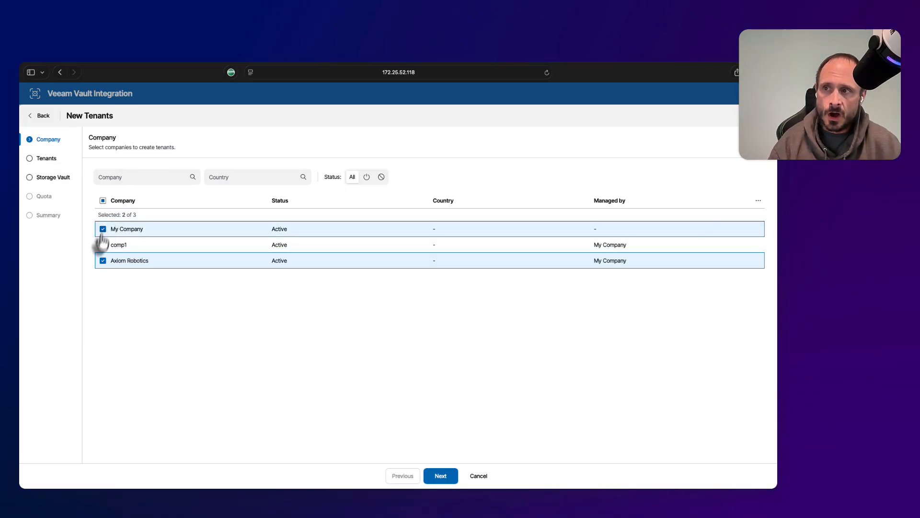
{"action": "left_click", "coordinate": [102, 245]}
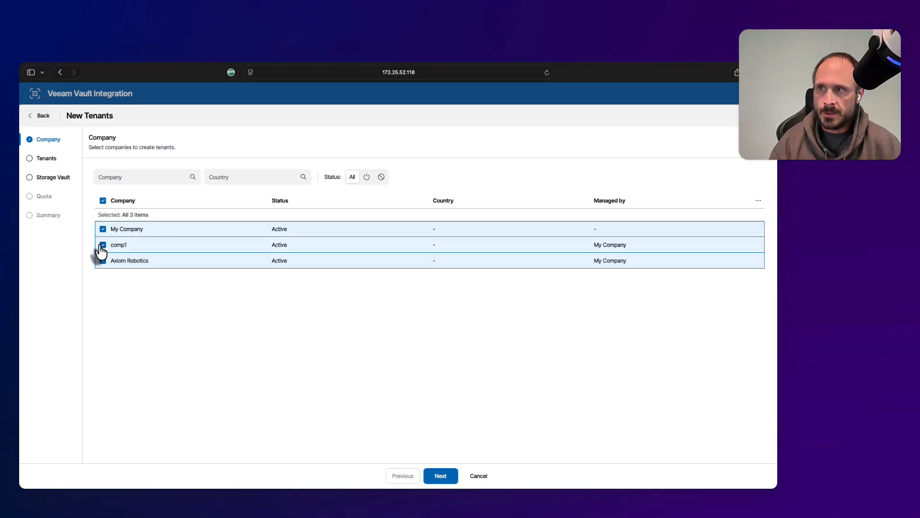
{"action": "left_click", "coordinate": [439, 477]}
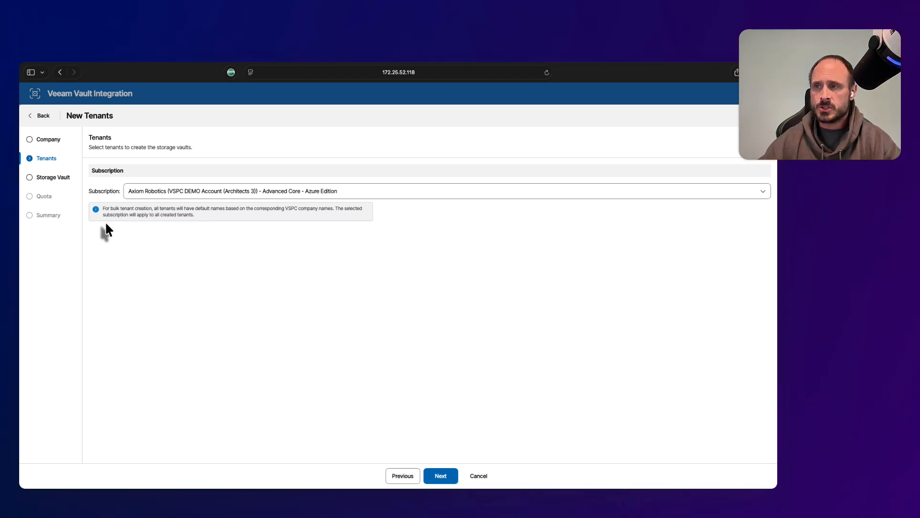
- Set the subscription for all new tenants to VSPC DEMO Account (Architects 3) - Advanced Core - Azure Edition
{"action": "left_click", "coordinate": [177, 193]}
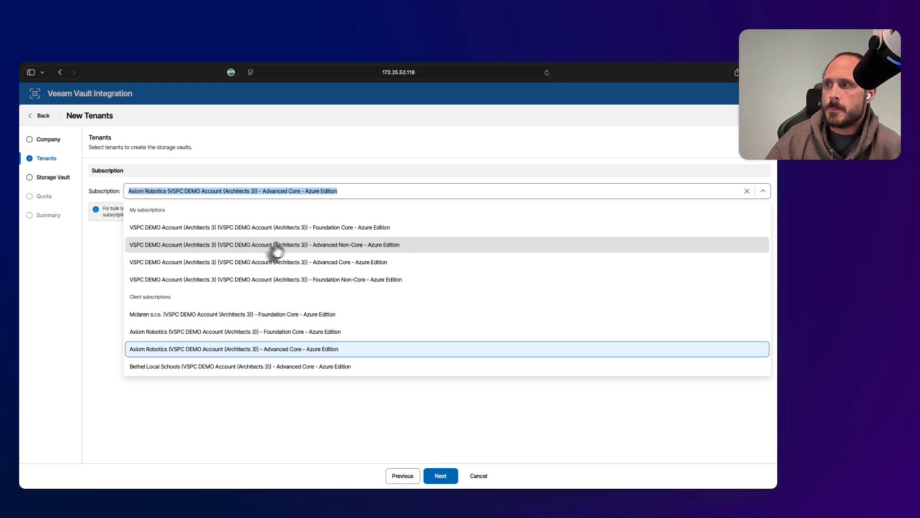
{"action": "left_click", "coordinate": [331, 265]}
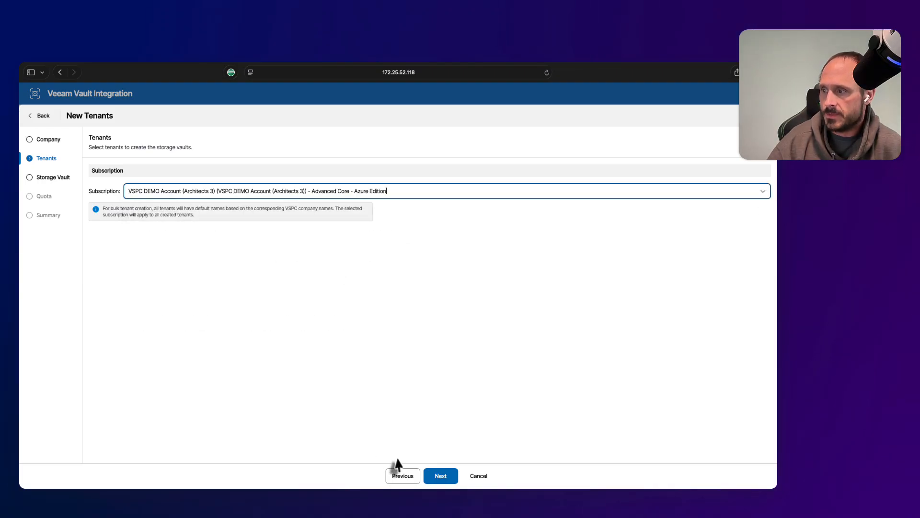
{"action": "left_click", "coordinate": [440, 475]}
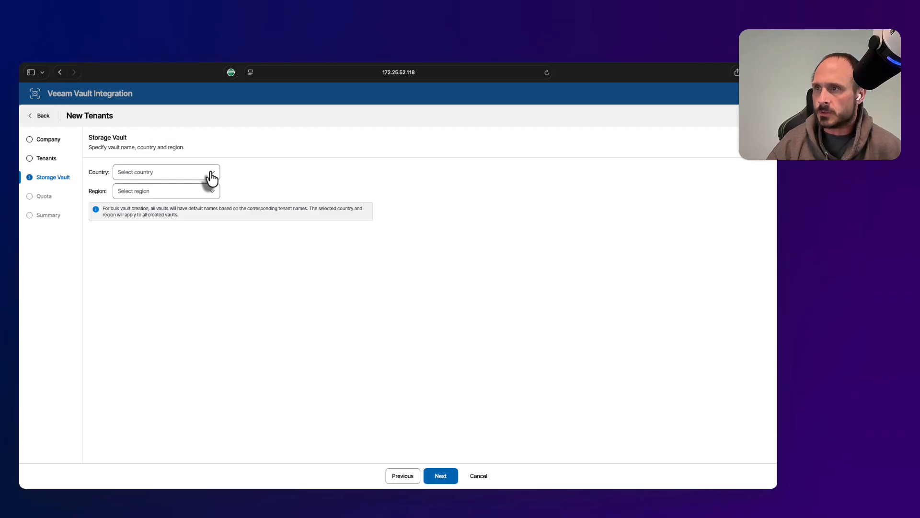
- Set the storage vaults' country to United States and their region to East US 2
{"action": "left_click", "coordinate": [211, 177]}
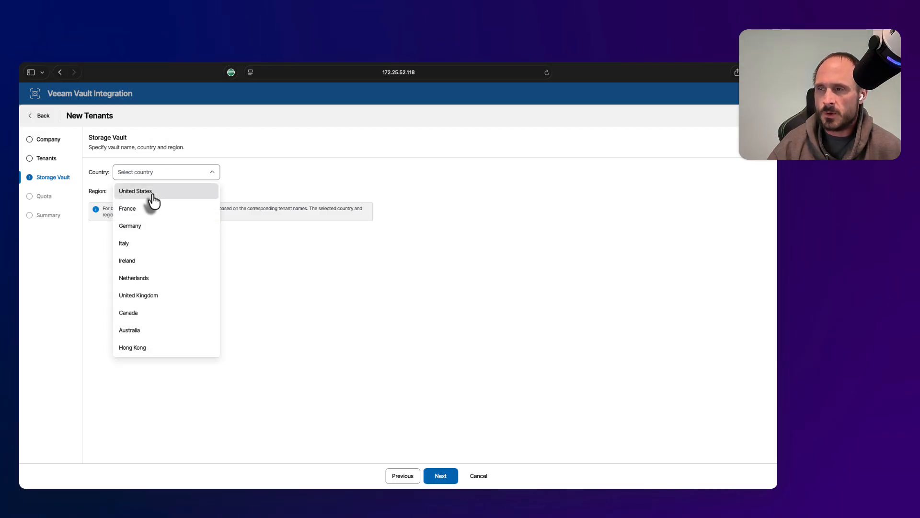
{"action": "left_click", "coordinate": [153, 194]}
{"action": "left_click", "coordinate": [211, 192]}
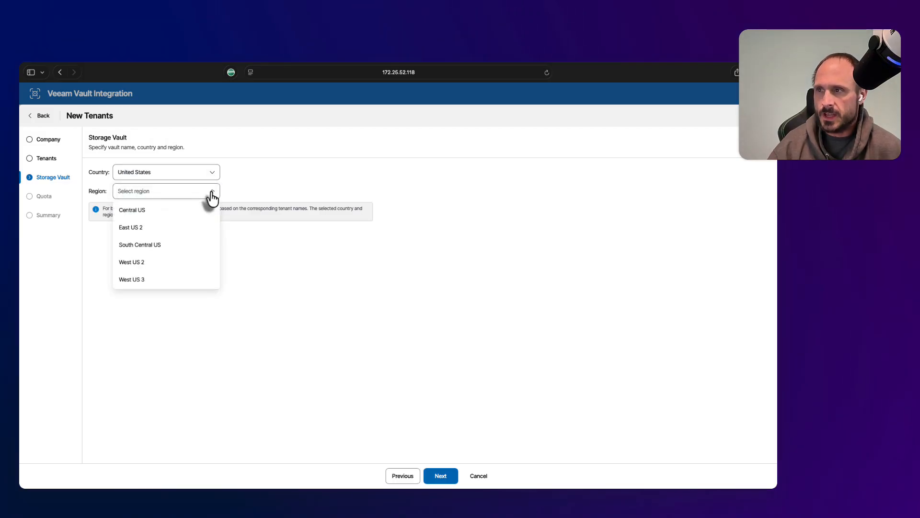
{"action": "left_click", "coordinate": [153, 227]}
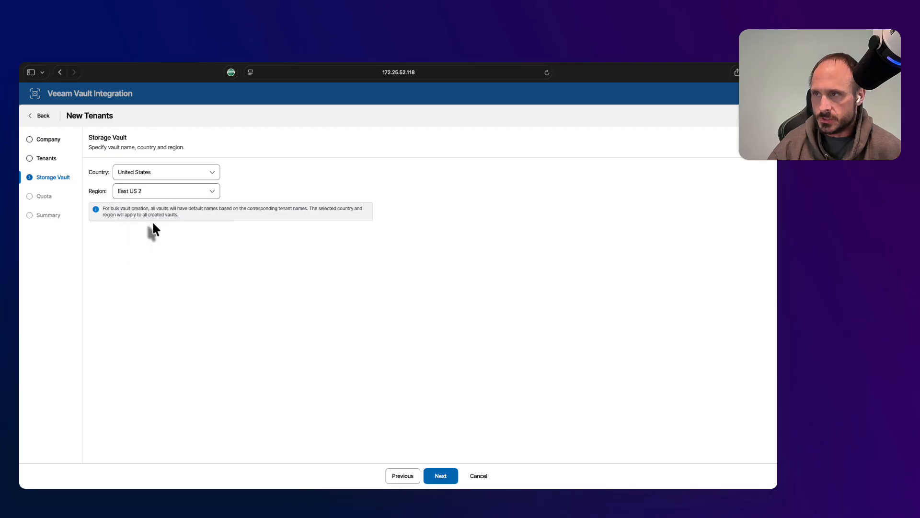
{"action": "left_click", "coordinate": [440, 476]}
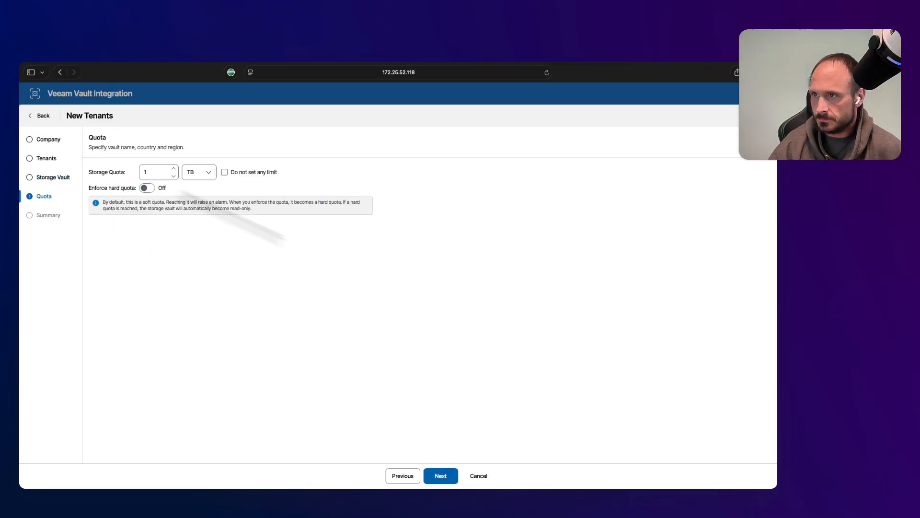
- Enforce the 1 TB storage quota as a hard quota and finish creating the tenants
{"action": "left_click", "coordinate": [149, 172]}
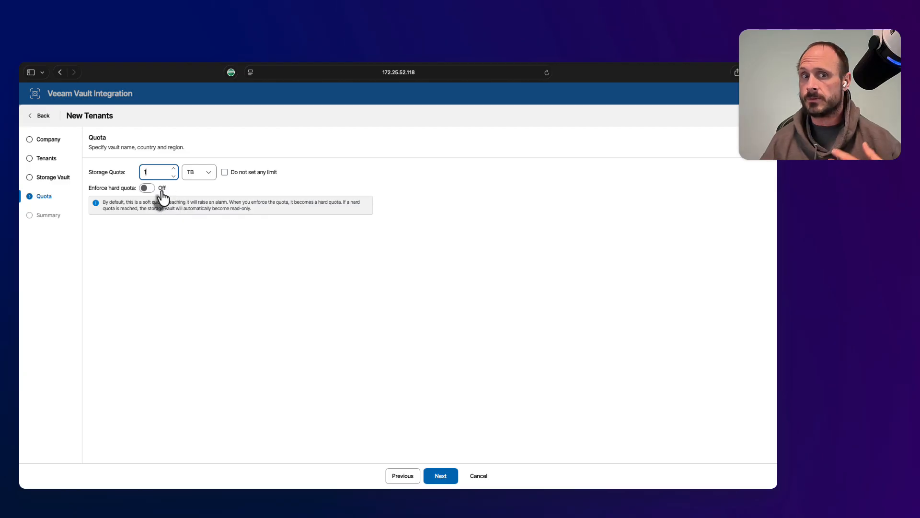
{"action": "left_click", "coordinate": [147, 188]}
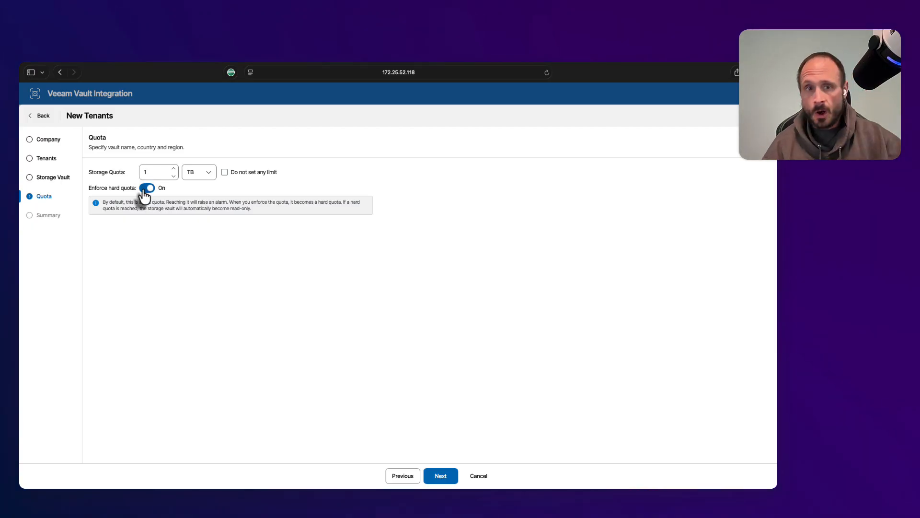
{"action": "left_click", "coordinate": [441, 476]}
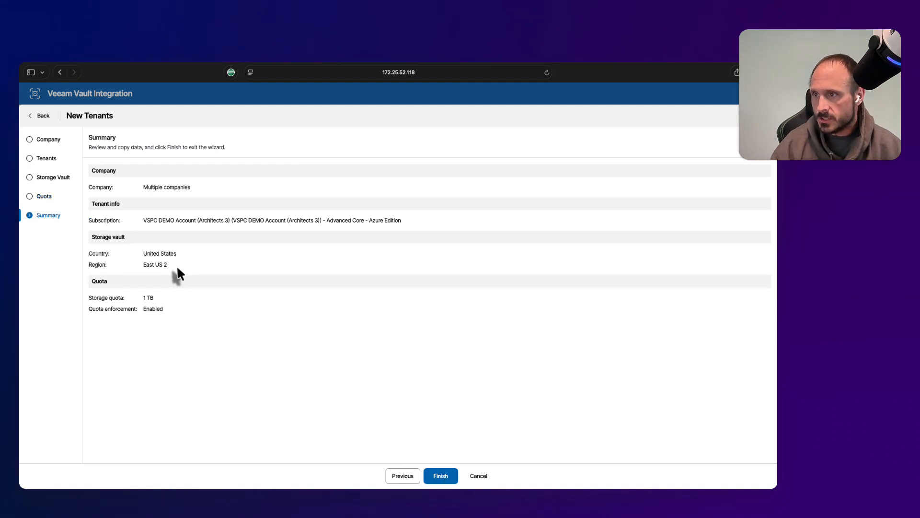
{"action": "left_click", "coordinate": [439, 476]}
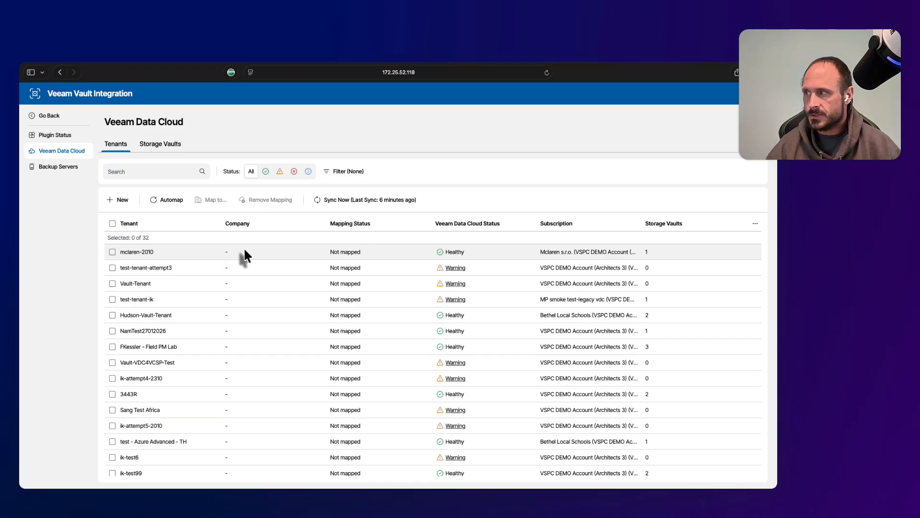
- Search the tenant list for "axiom"
{"action": "left_click", "coordinate": [157, 173]}
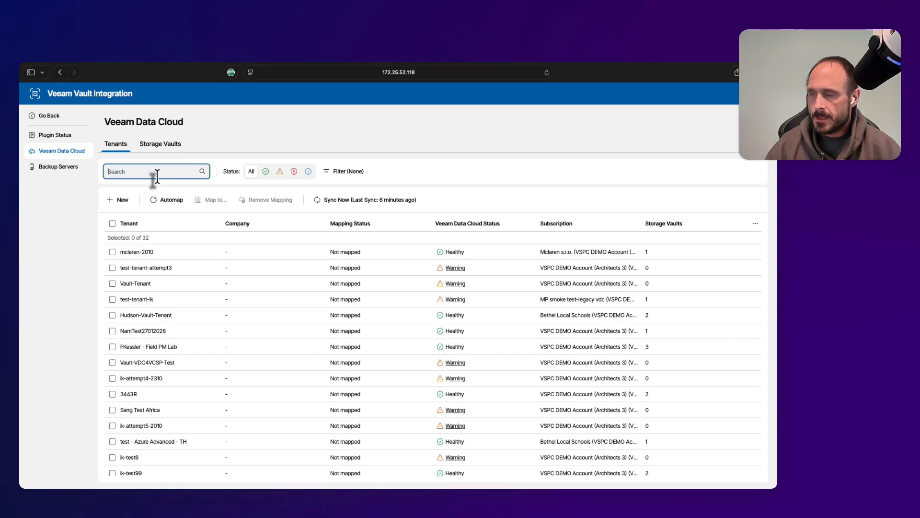
{"action": "type", "text": "axiom"}
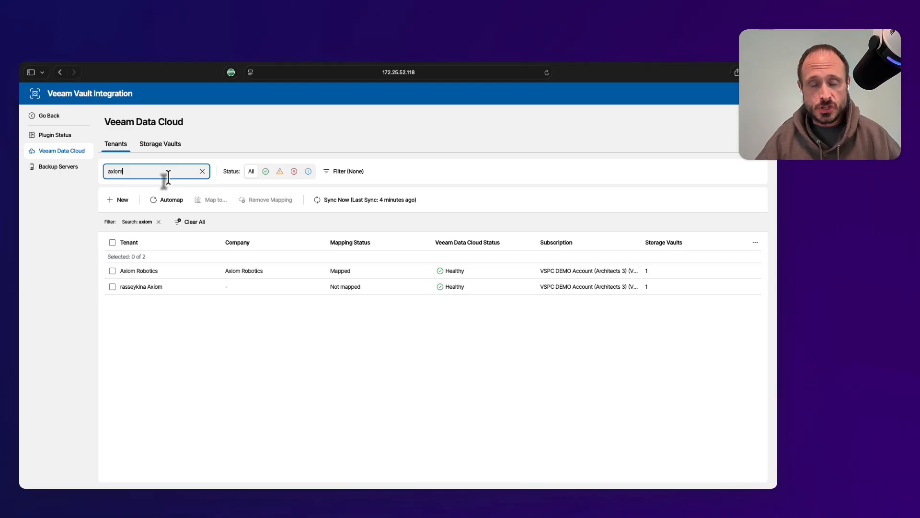
- Search the storage vaults list for "axiom" and select Axiom Robotics Vault
{"action": "left_click", "coordinate": [165, 147]}
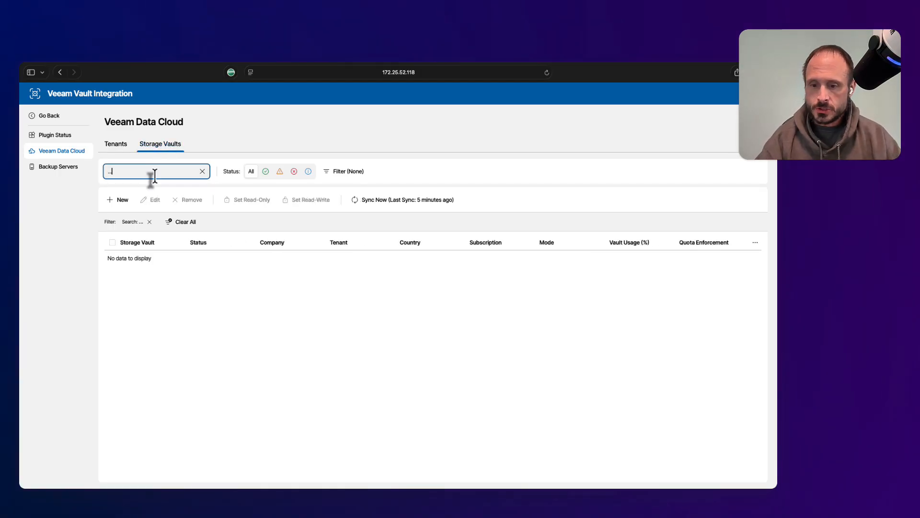
{"action": "key", "text": "BackSpace"}
{"action": "key", "text": "BackSpace"}
{"action": "key", "text": "BackSpace"}
{"action": "type", "text": "axi"}
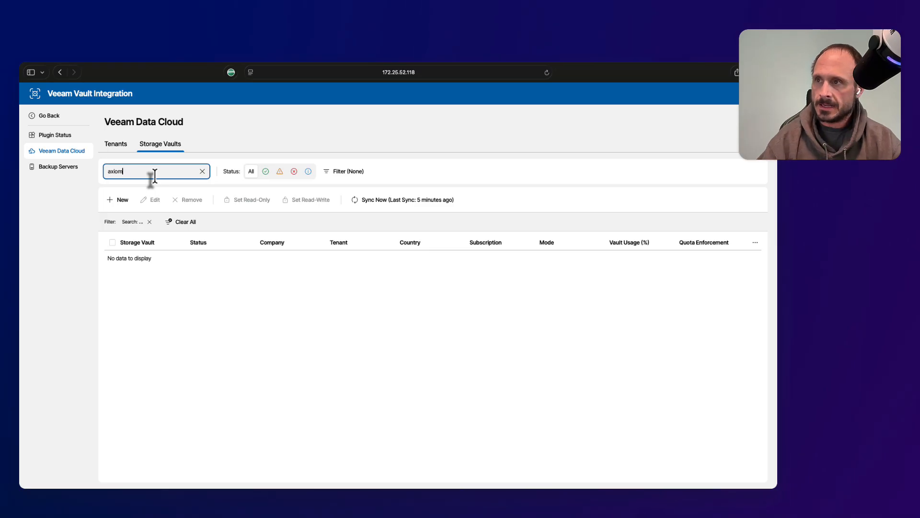
{"action": "type", "text": "om"}
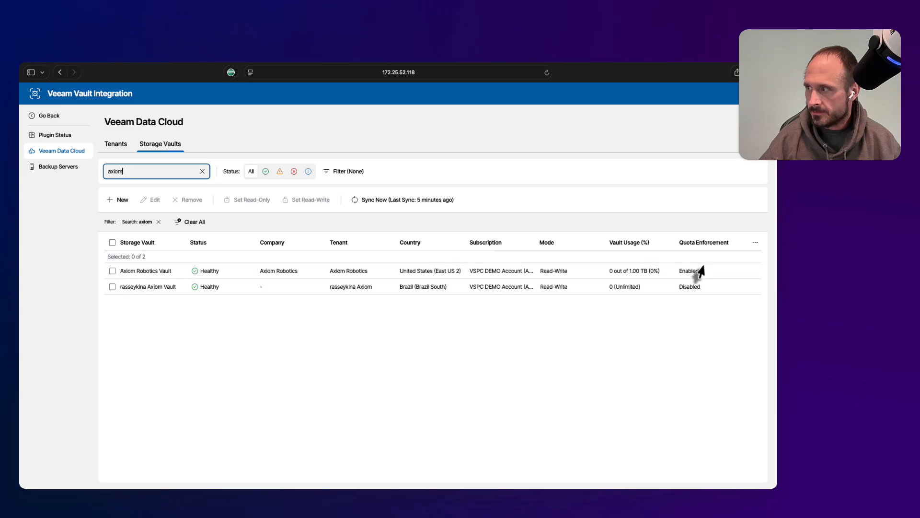
{"action": "left_click", "coordinate": [112, 271]}
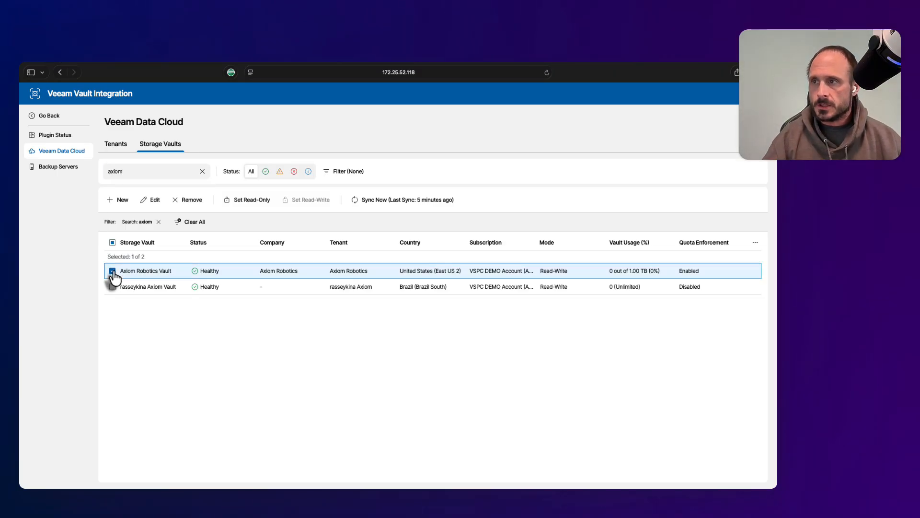
- Start a new storage vault under the VSPC DEMO Account (Architects 3) - Advanced Core - Azure Edition subscription for the Axiom Robotics tenant
{"action": "left_click", "coordinate": [119, 200]}
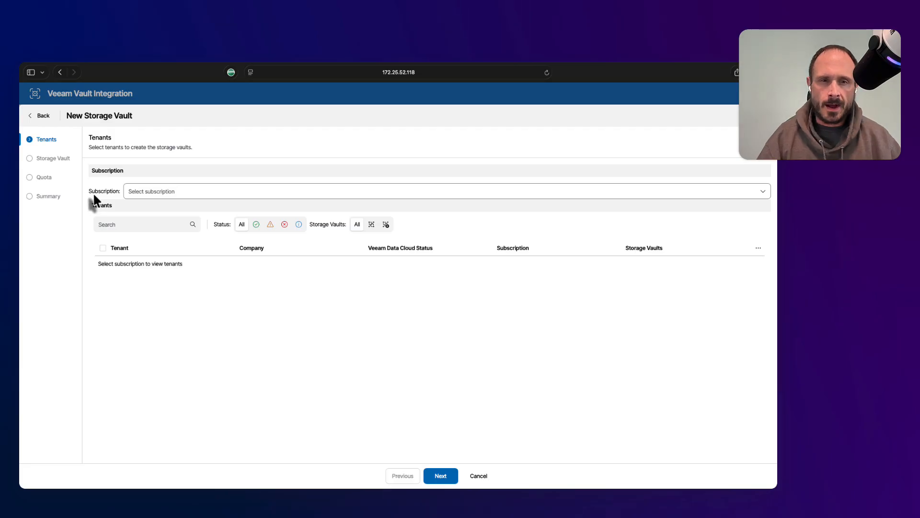
{"action": "left_click", "coordinate": [173, 191]}
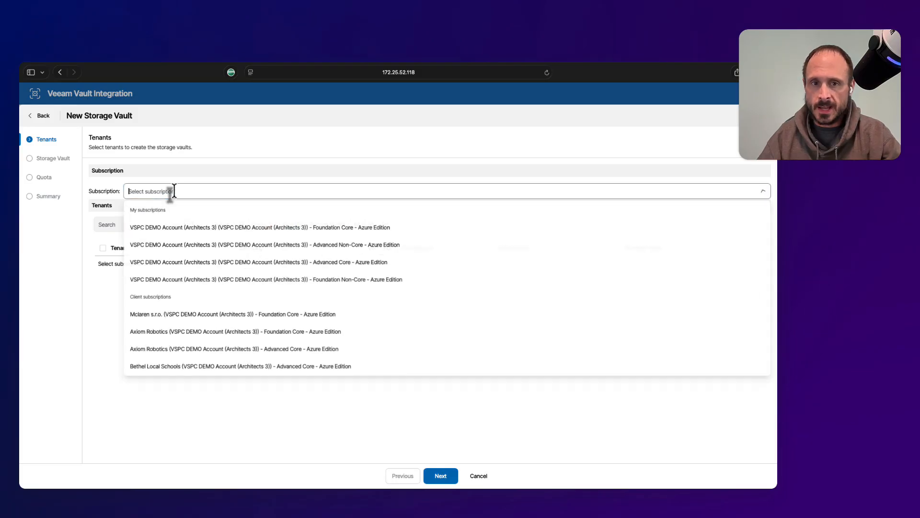
{"action": "left_click", "coordinate": [181, 336]}
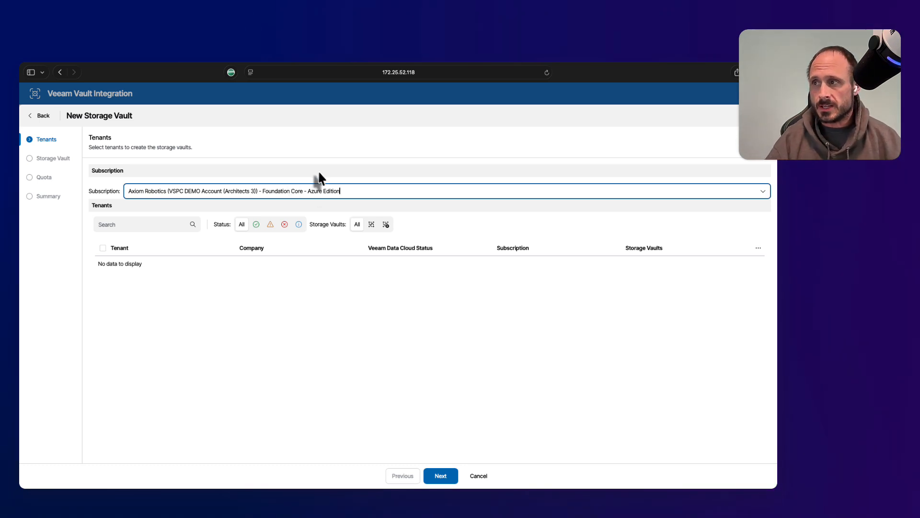
{"action": "left_click", "coordinate": [338, 191]}
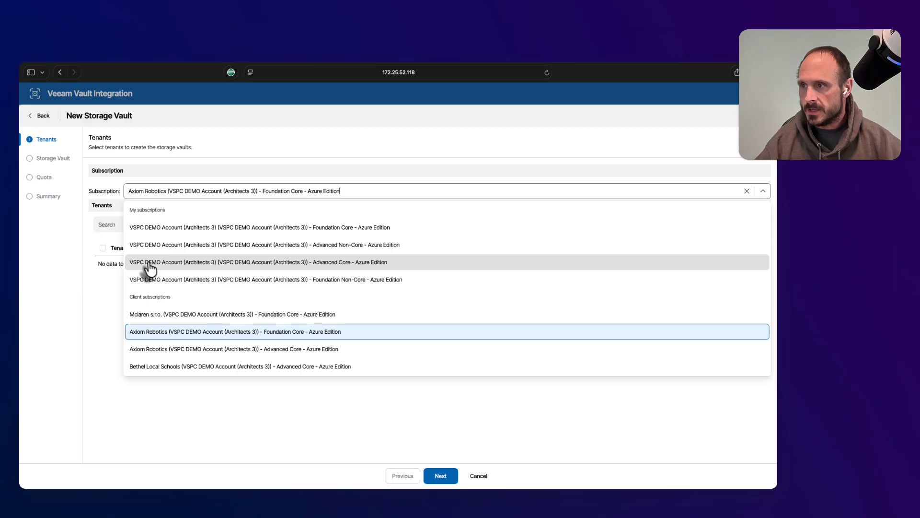
{"action": "left_click", "coordinate": [273, 263]}
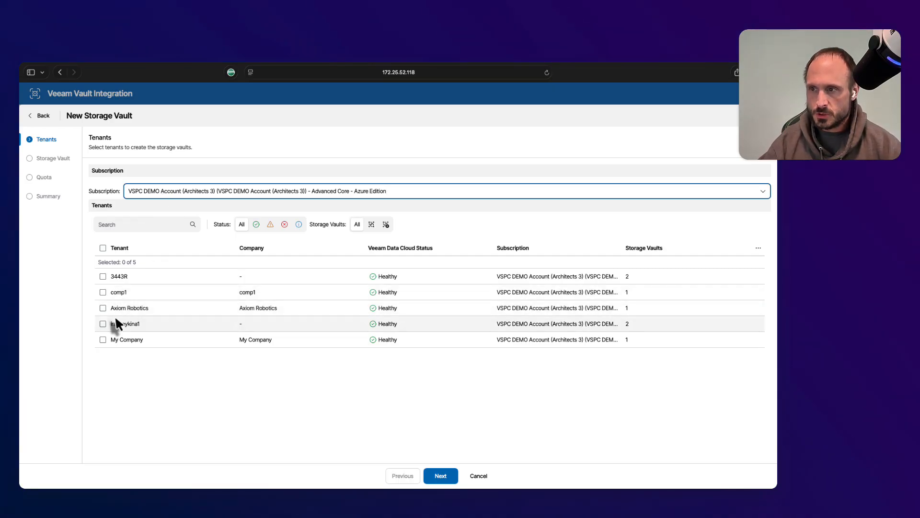
{"action": "left_click", "coordinate": [102, 308]}
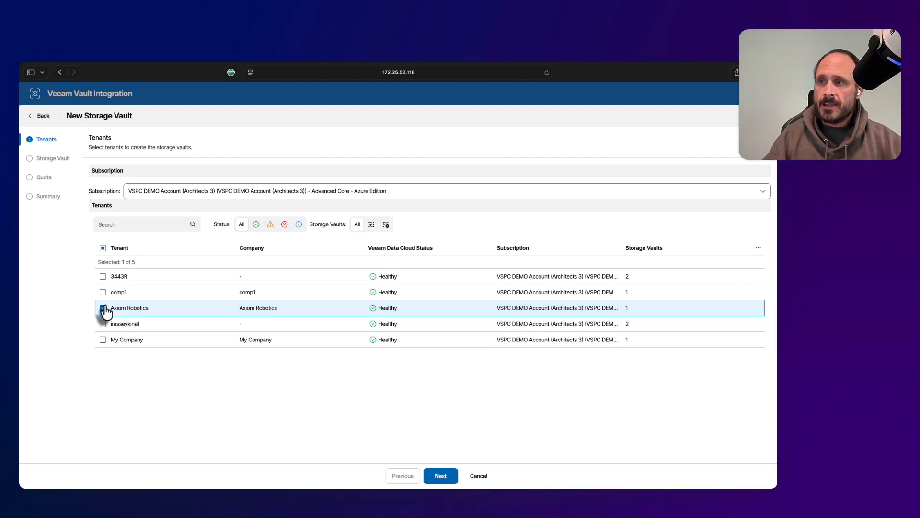
{"action": "left_click", "coordinate": [103, 276]}
{"action": "left_click", "coordinate": [102, 292]}
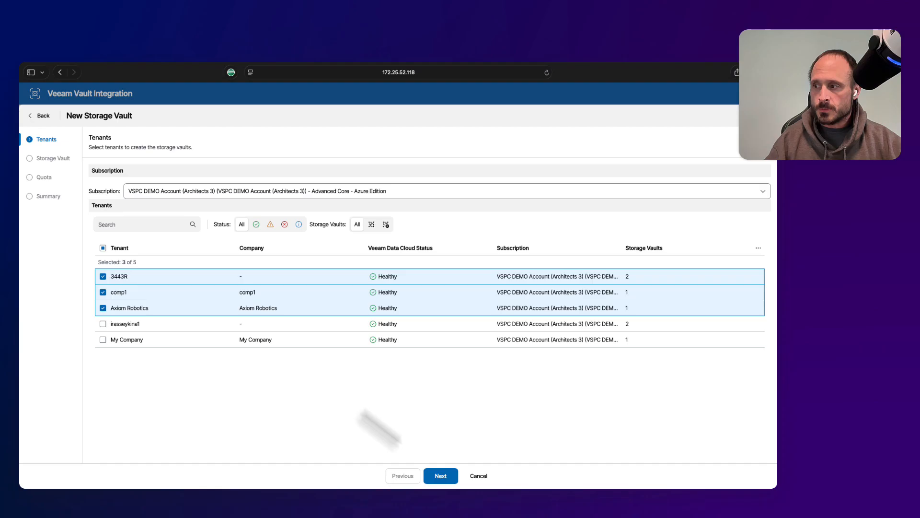
{"action": "left_click", "coordinate": [430, 476]}
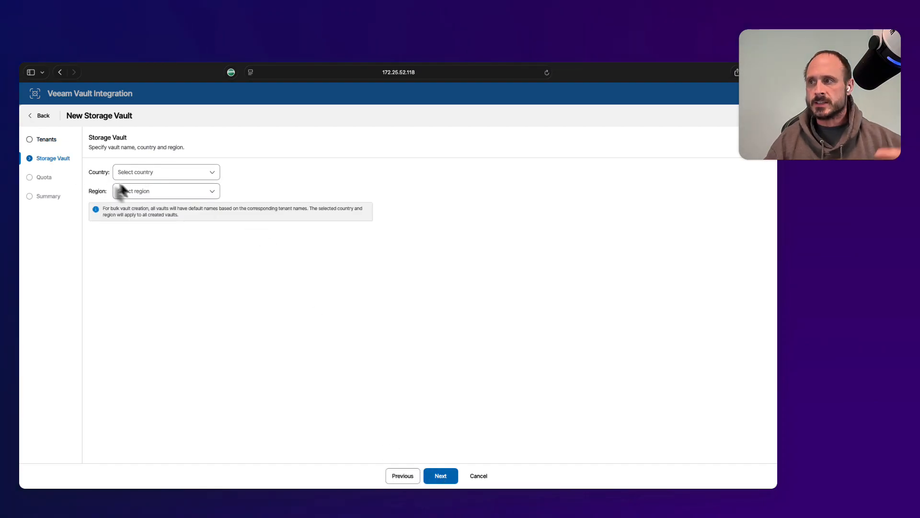
{"action": "left_click", "coordinate": [403, 476]}
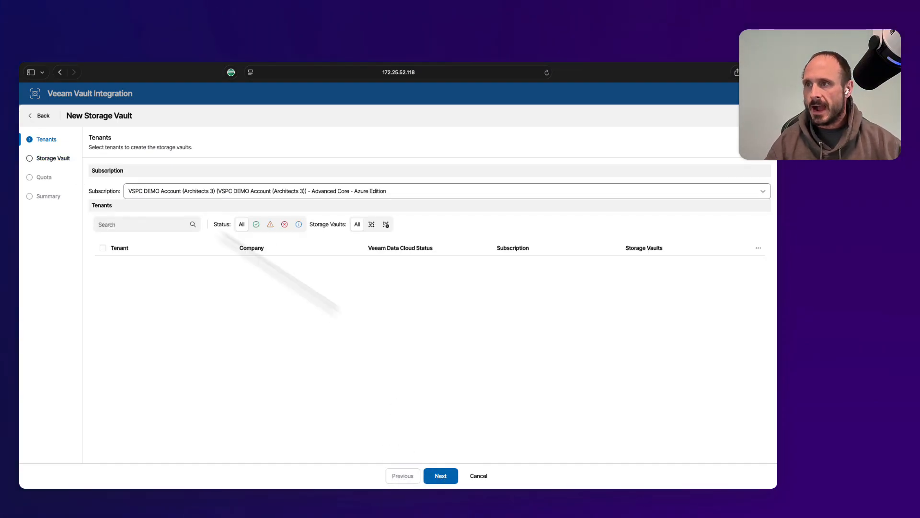
{"action": "left_click", "coordinate": [102, 276]}
{"action": "left_click", "coordinate": [103, 292]}
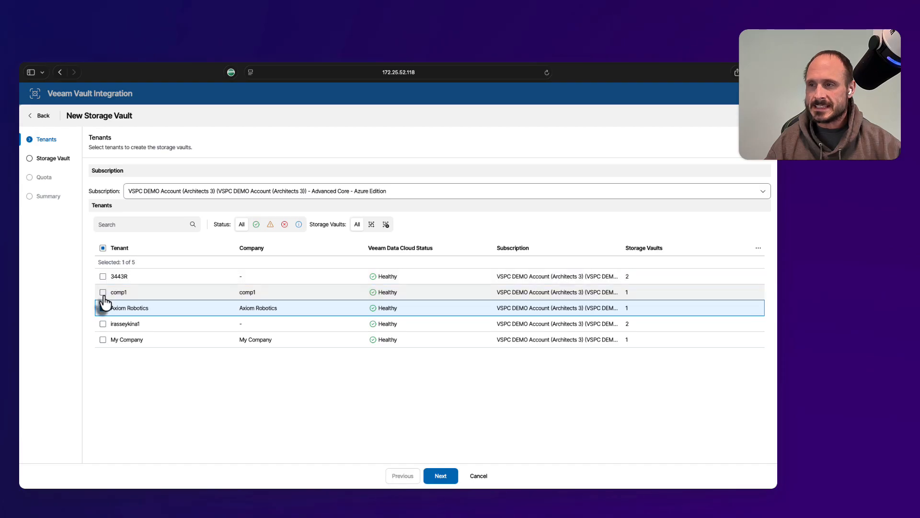
- Name the new storage vault "Axiom Robotics Vault - DR"
{"action": "left_click", "coordinate": [440, 476]}
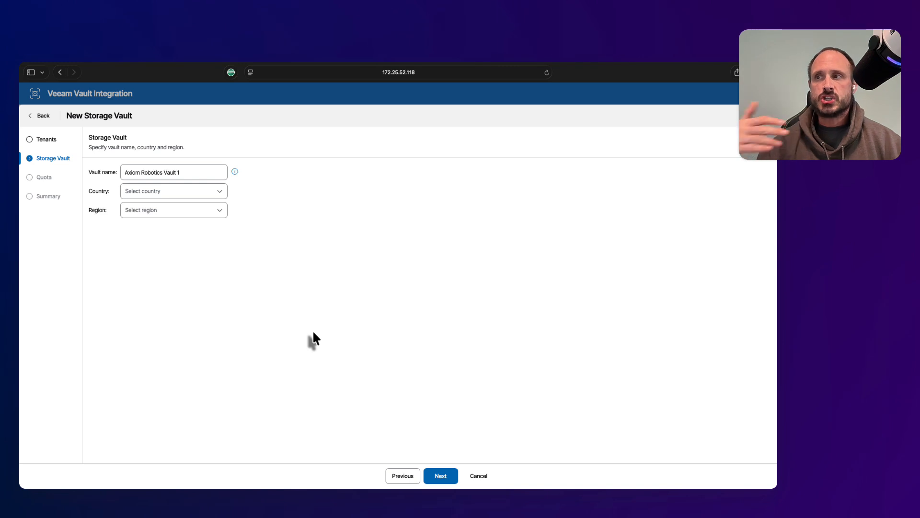
{"action": "left_click", "coordinate": [180, 172]}
{"action": "key", "text": "BackSpace"}
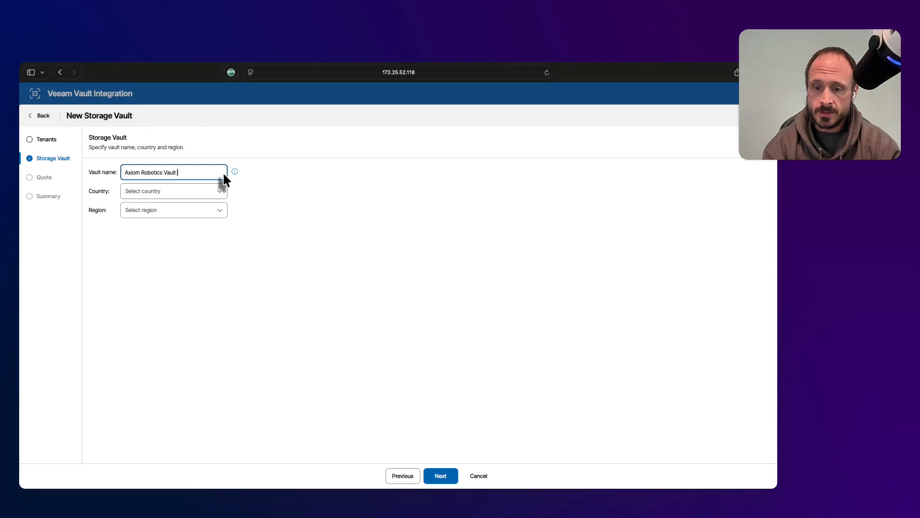
{"action": "type", "text": "-"}
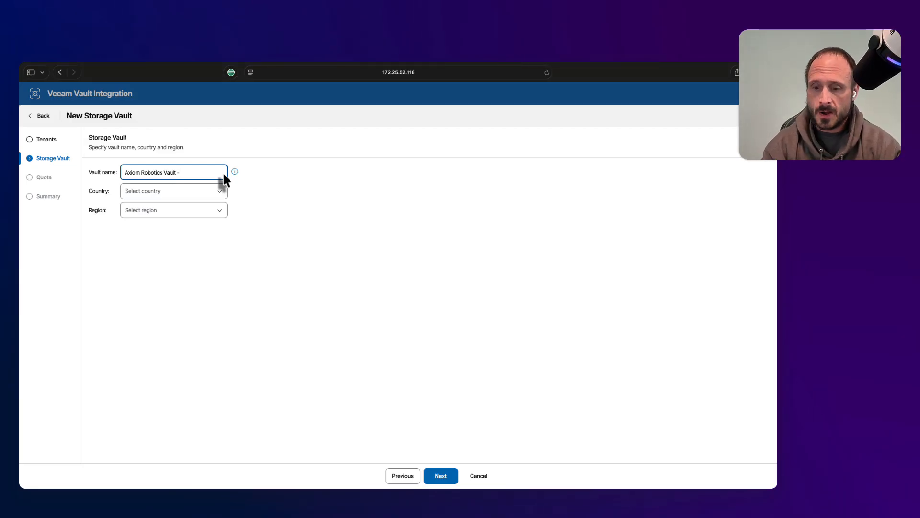
{"action": "type", "text": " DR"}
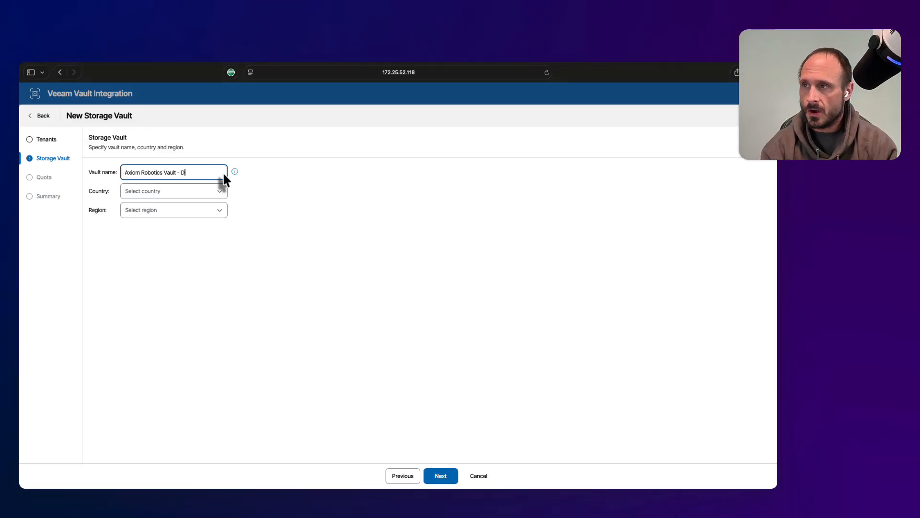
- Set the new vault's country to United States and its region to West US 3
{"action": "left_click", "coordinate": [220, 193]}
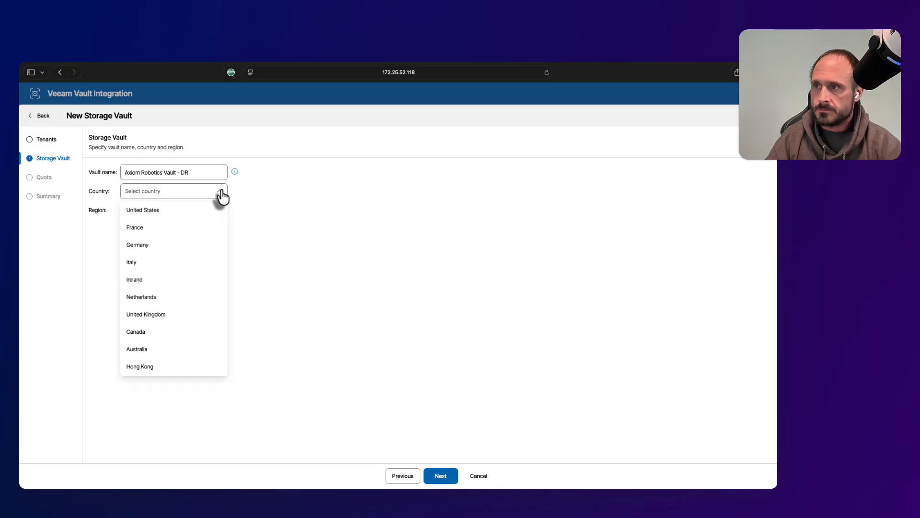
{"action": "left_click", "coordinate": [176, 211]}
{"action": "left_click", "coordinate": [177, 216]}
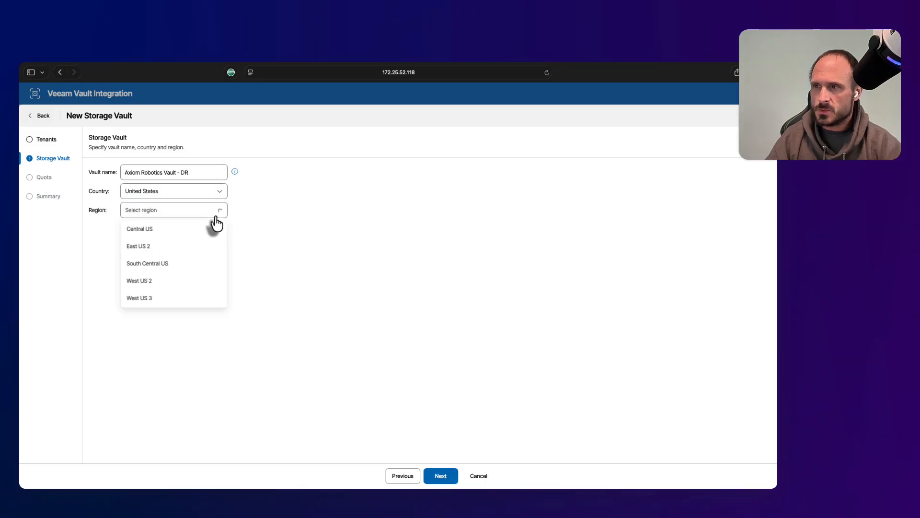
{"action": "left_click", "coordinate": [160, 299]}
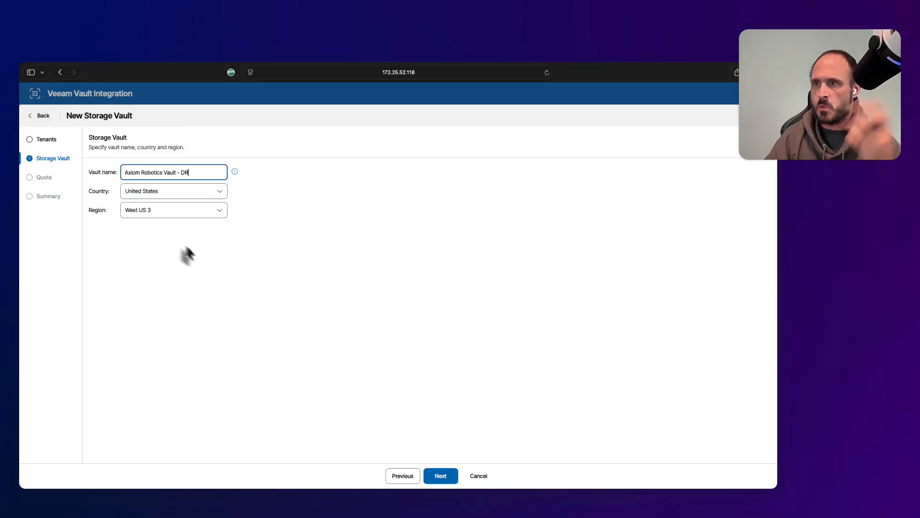
{"action": "left_click", "coordinate": [437, 479]}
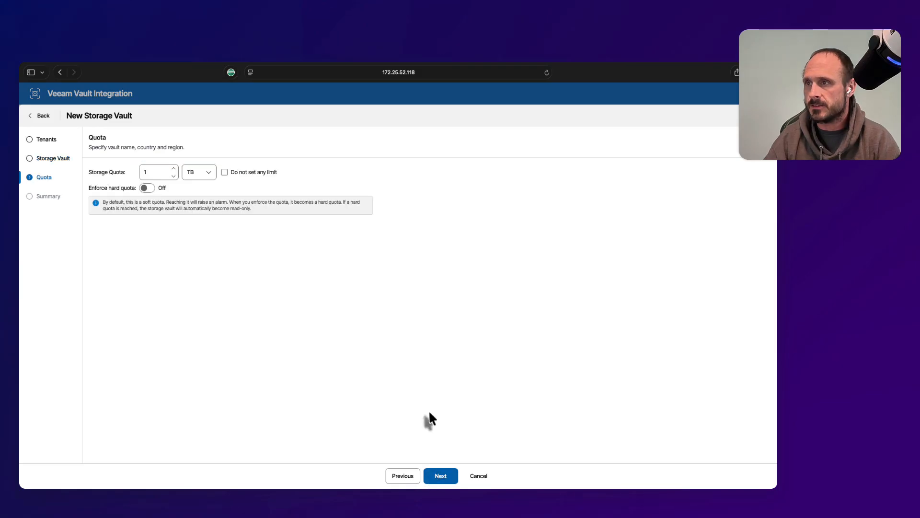
- Keep the 1 TB storage quota without hard enforcement and finish creating the storage vault
{"action": "left_click", "coordinate": [149, 172]}
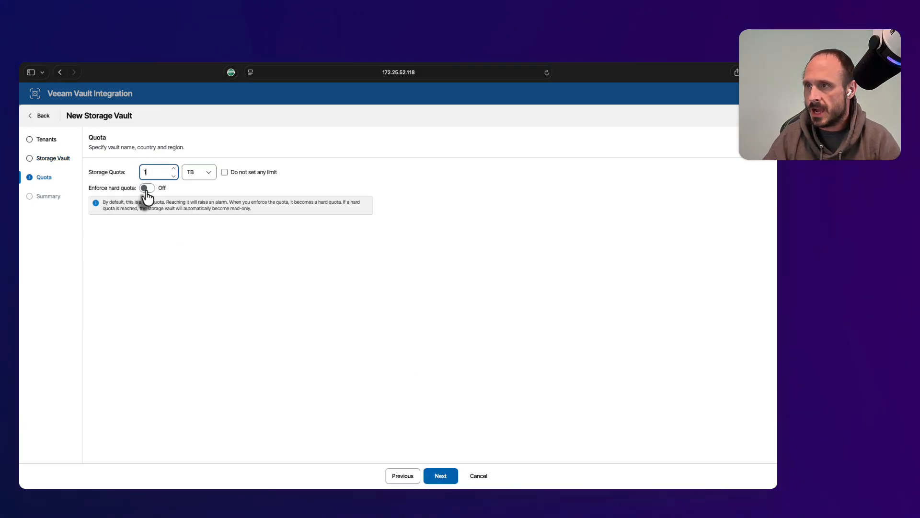
{"action": "left_click", "coordinate": [443, 480]}
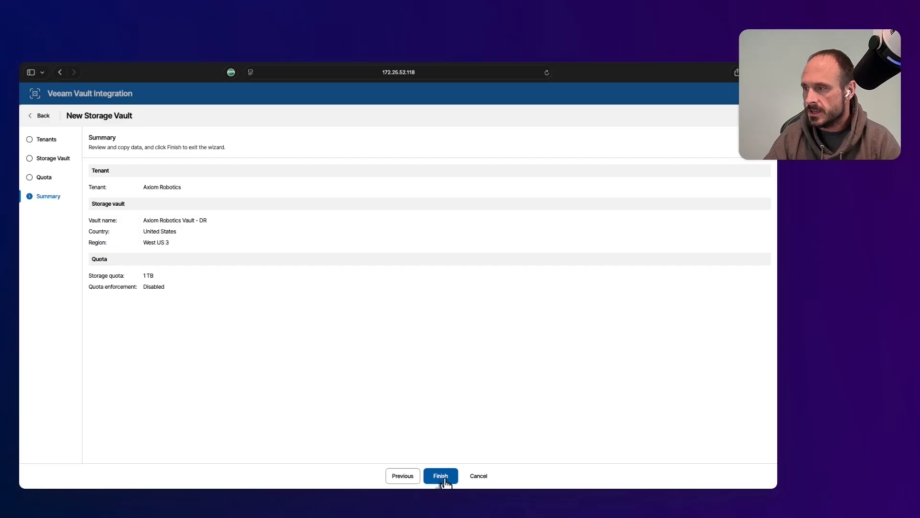
{"action": "left_click", "coordinate": [441, 477]}
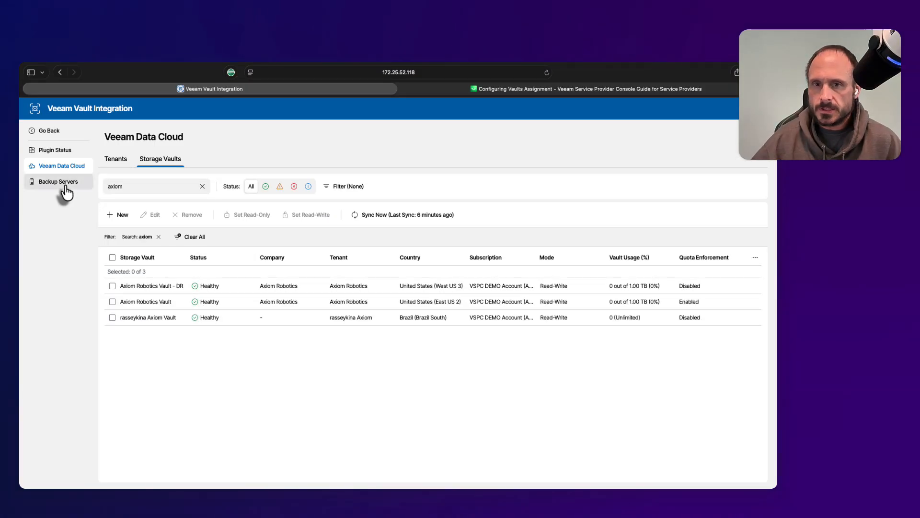
- Assign My Company Vault to the backup server lsm-lvbr8 through Vault Management
{"action": "left_click", "coordinate": [65, 187]}
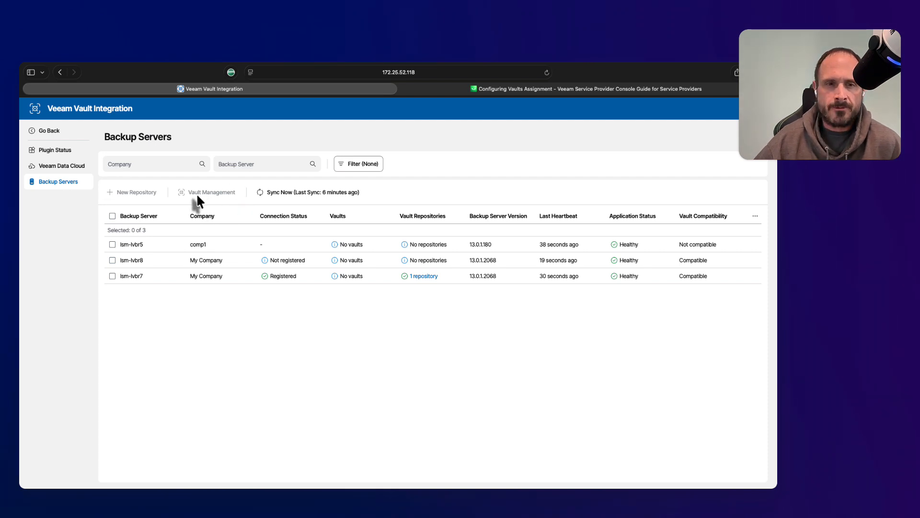
{"action": "left_click", "coordinate": [112, 262]}
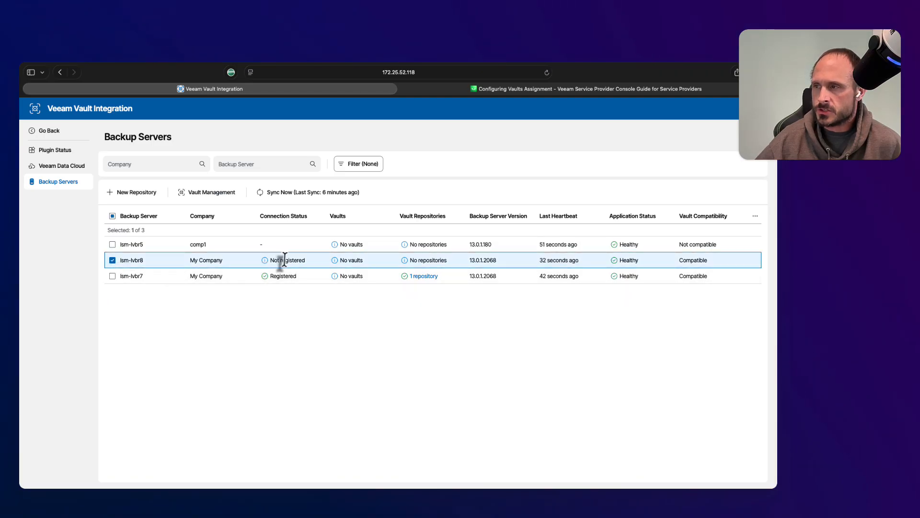
{"action": "left_click", "coordinate": [214, 193]}
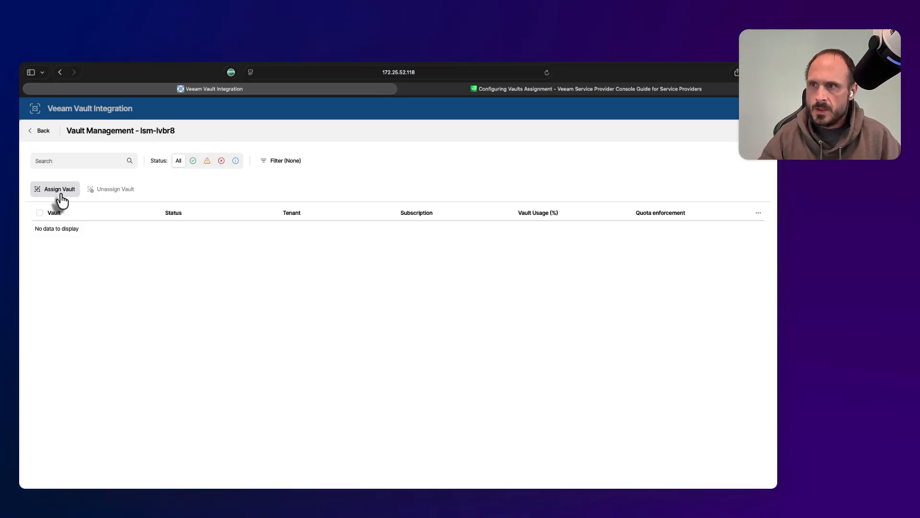
{"action": "left_click", "coordinate": [60, 189]}
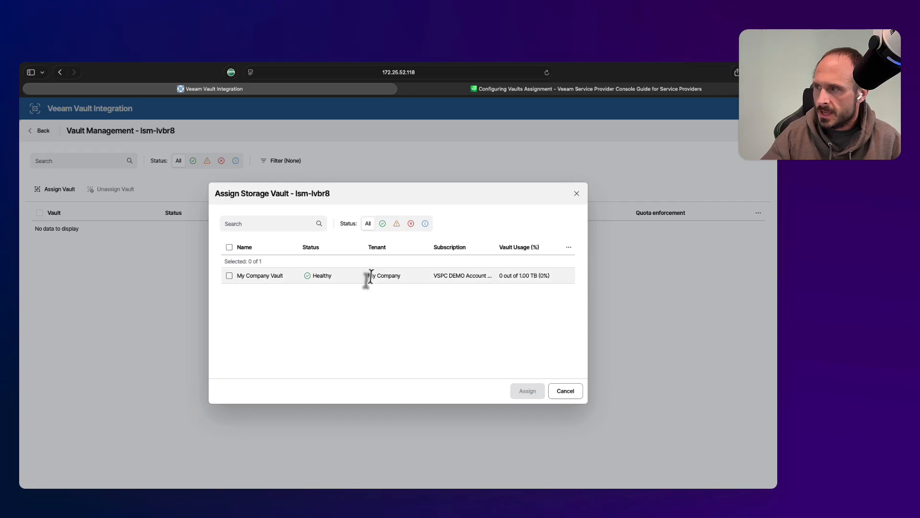
{"action": "left_click", "coordinate": [229, 279]}
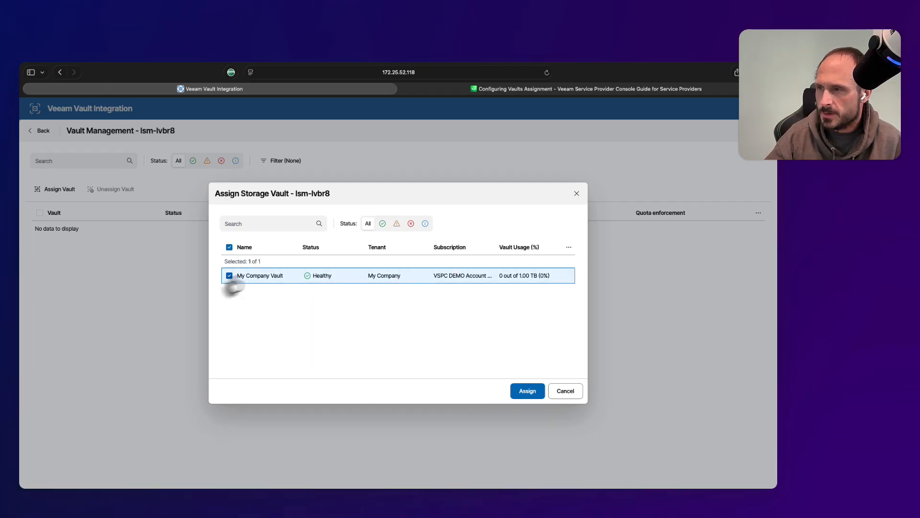
{"action": "left_click", "coordinate": [528, 397]}
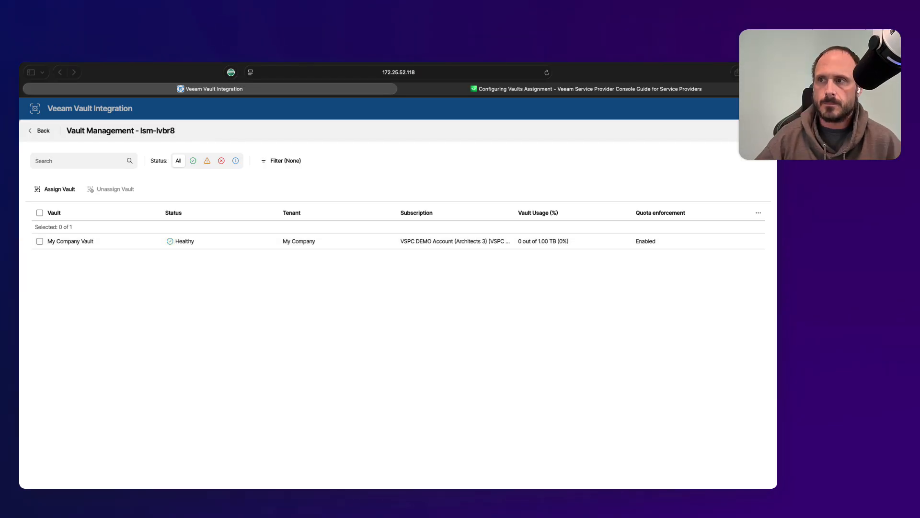
{"action": "left_click", "coordinate": [106, 244]}
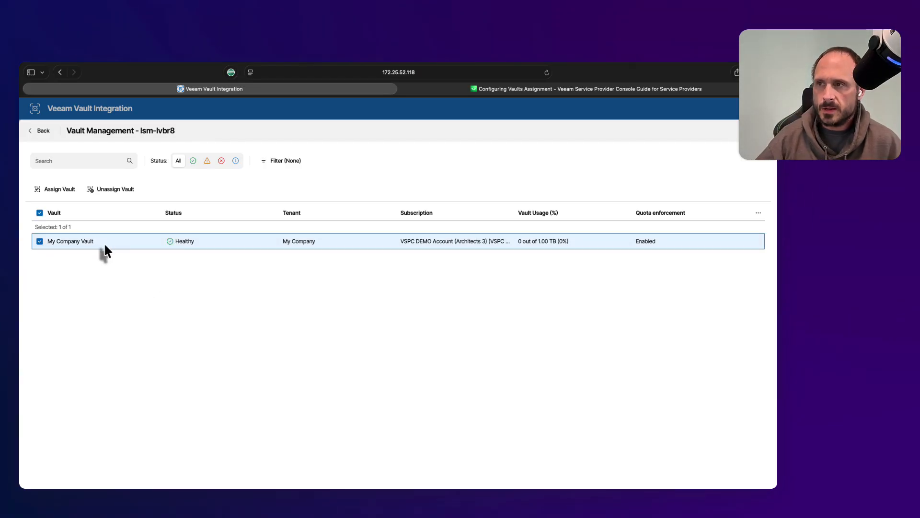
{"action": "left_click", "coordinate": [114, 192]}
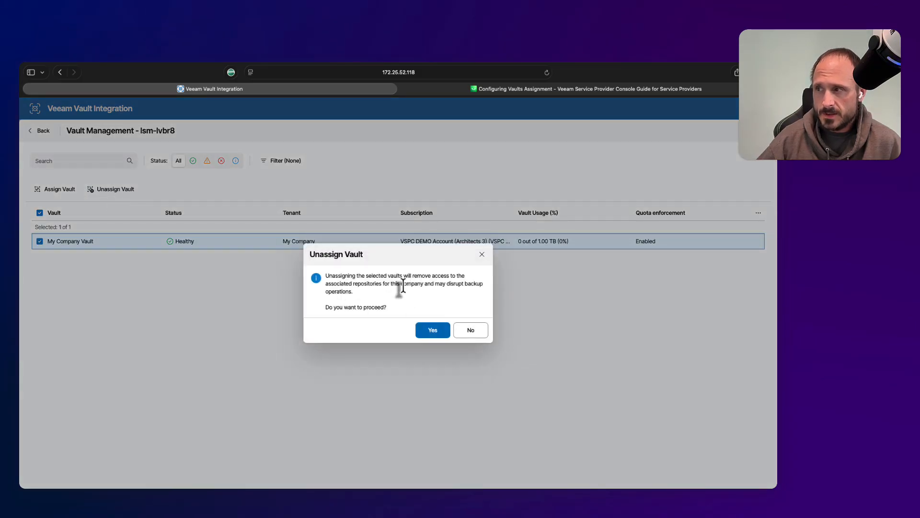
{"action": "left_click", "coordinate": [469, 331]}
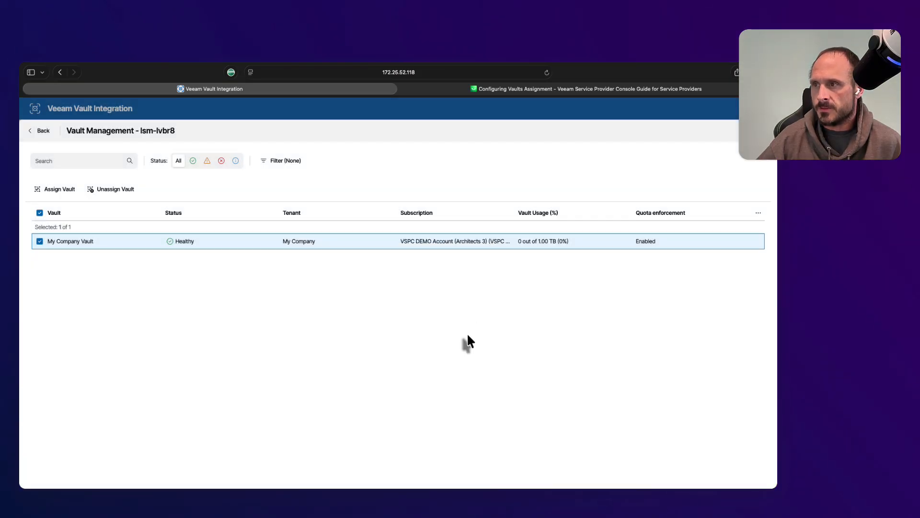
- Return to the backup servers list and check the connection status and vaults of lsm-lvbr8
{"action": "left_click", "coordinate": [41, 132]}
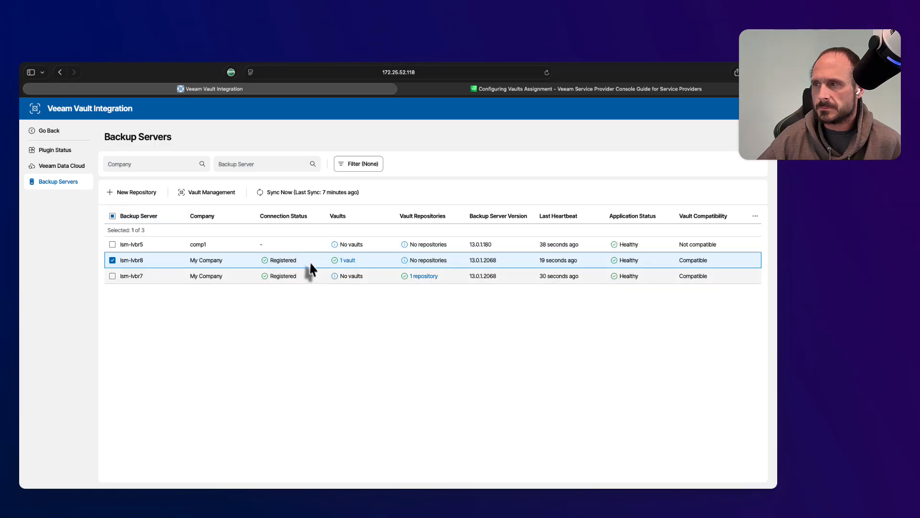
{"action": "left_click", "coordinate": [113, 276]}
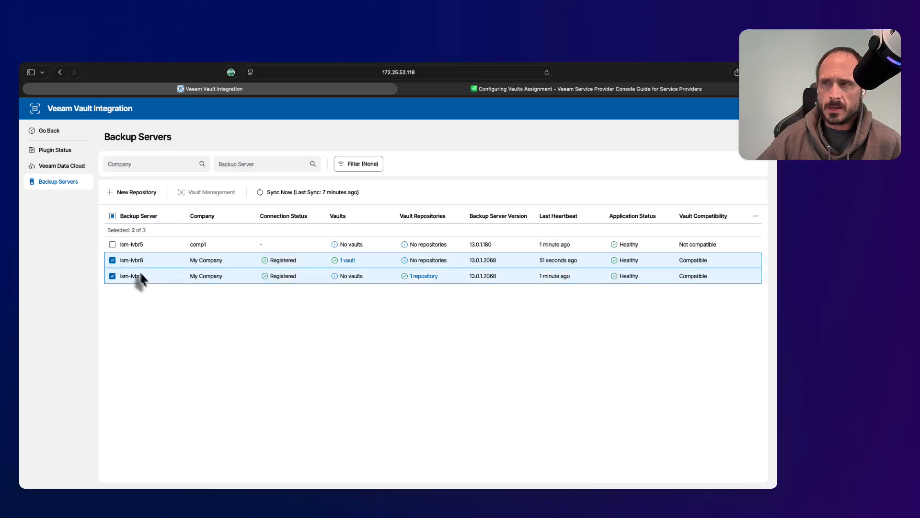
{"action": "left_click", "coordinate": [140, 193]}
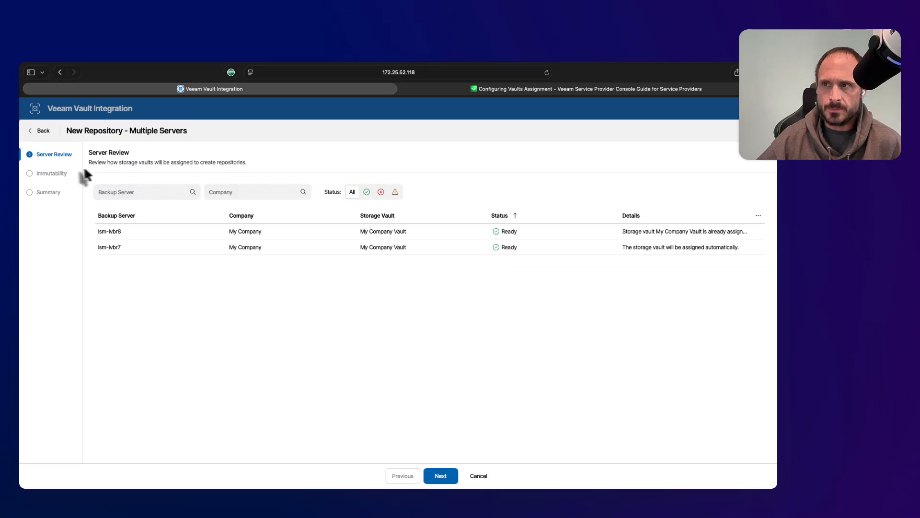
{"action": "left_click", "coordinate": [440, 475]}
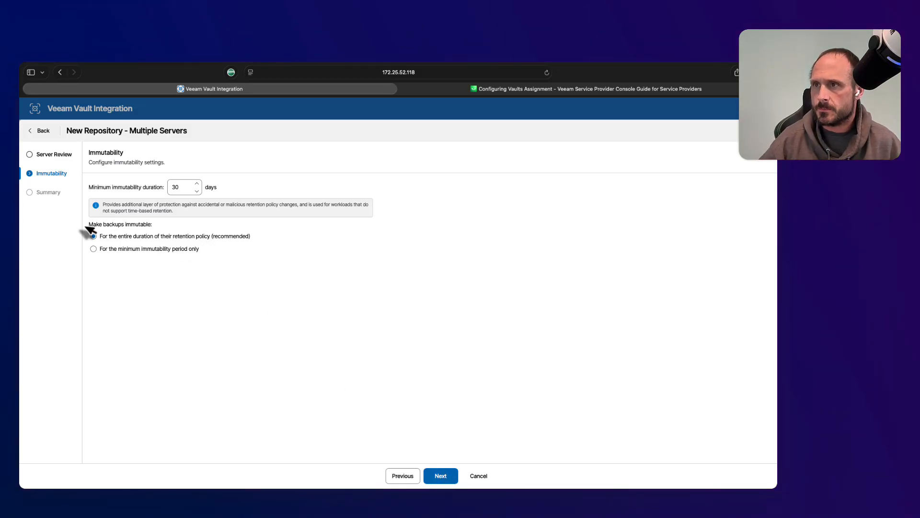
{"action": "left_click", "coordinate": [42, 131]}
{"action": "left_click", "coordinate": [430, 317]}
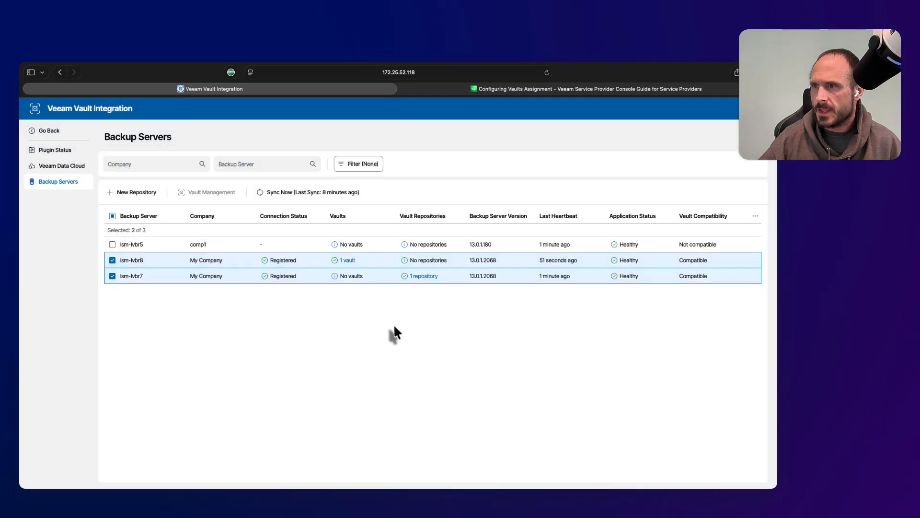
- Start a new repository for lsm-lvbr8 only and set its creation mode to Advanced
{"action": "left_click", "coordinate": [113, 276]}
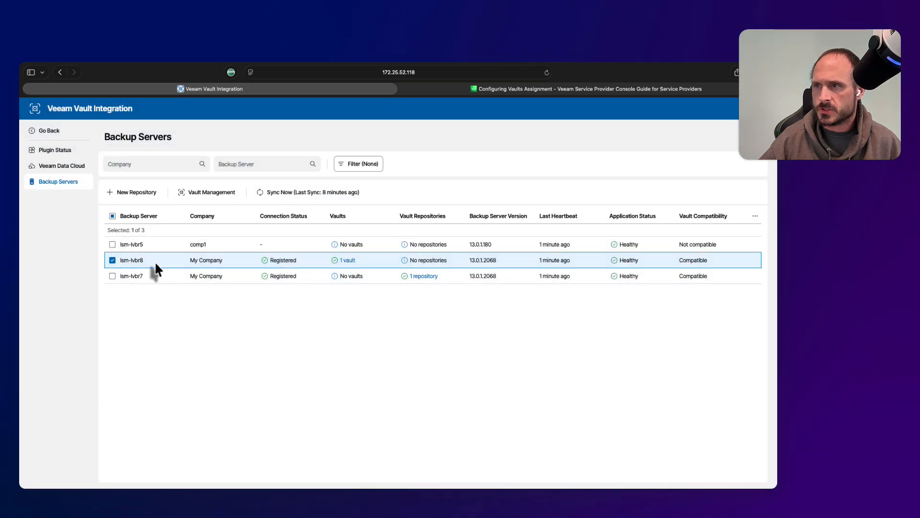
{"action": "left_click", "coordinate": [140, 193]}
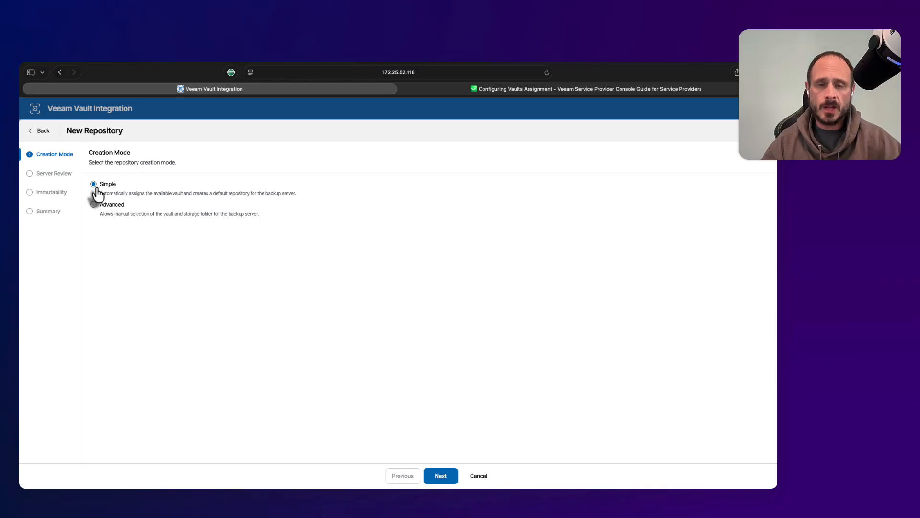
{"action": "left_click", "coordinate": [450, 479]}
{"action": "left_click", "coordinate": [450, 481]}
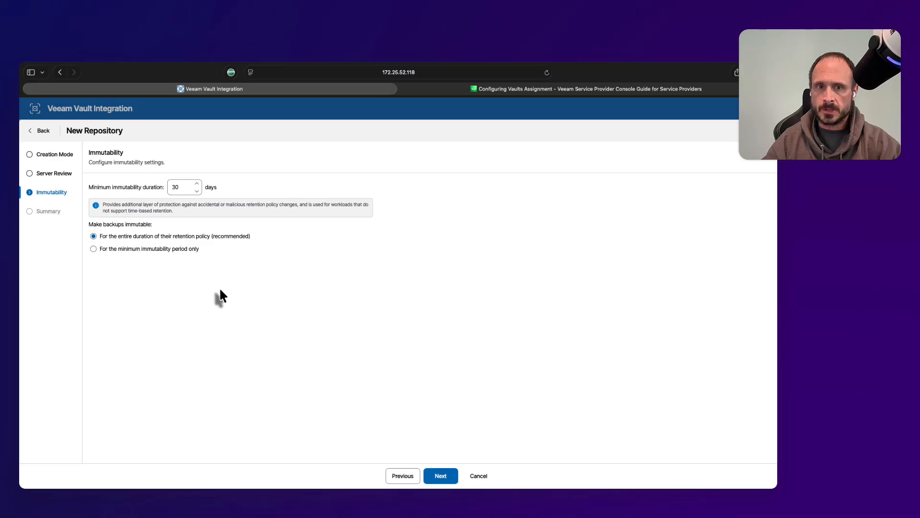
{"action": "left_click", "coordinate": [46, 155]}
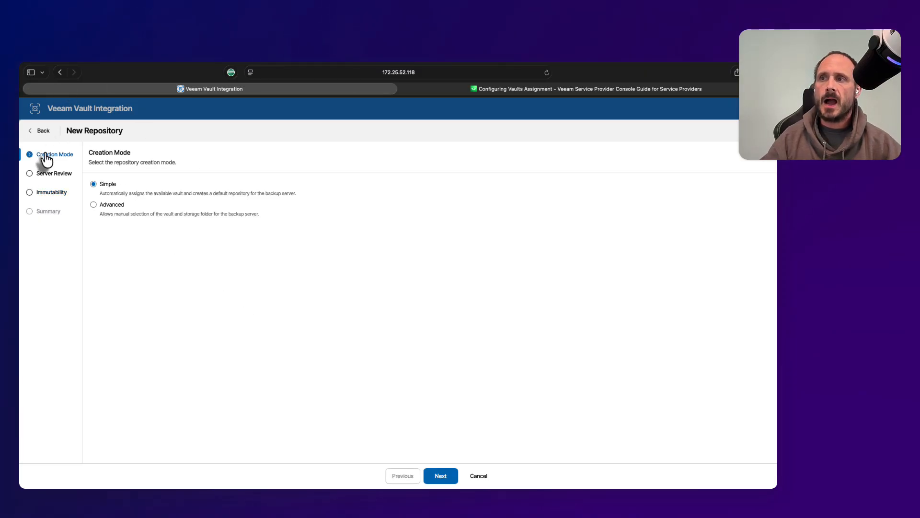
{"action": "left_click", "coordinate": [94, 205]}
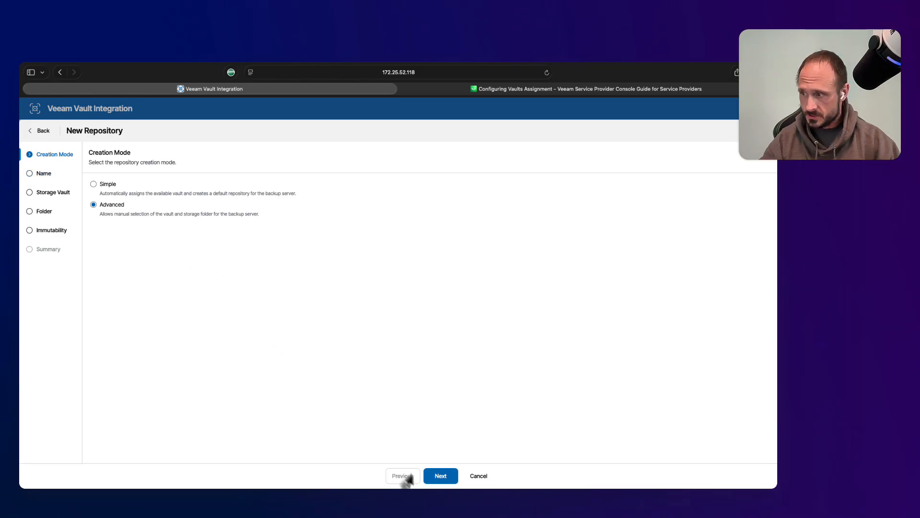
- Keep the repository name Object storage repository 1 and use My Company Vault as its storage vault
{"action": "left_click", "coordinate": [433, 479]}
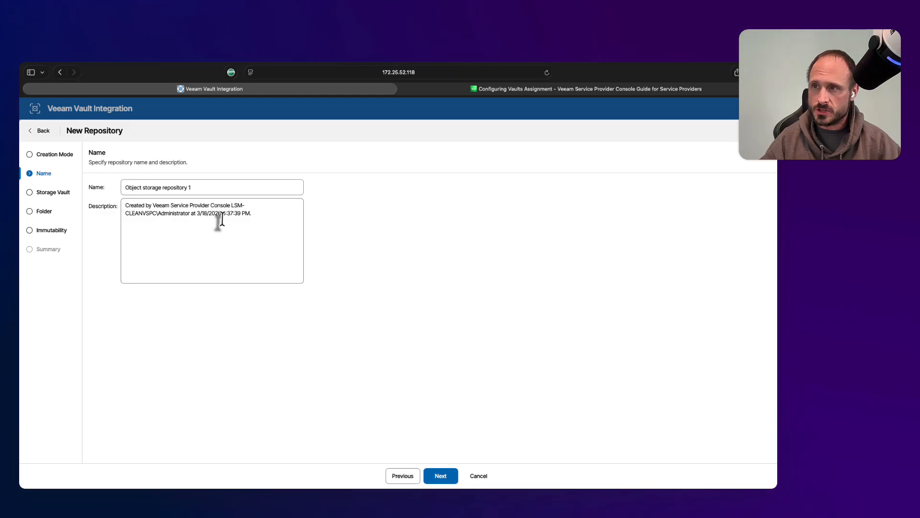
{"action": "left_click", "coordinate": [438, 477]}
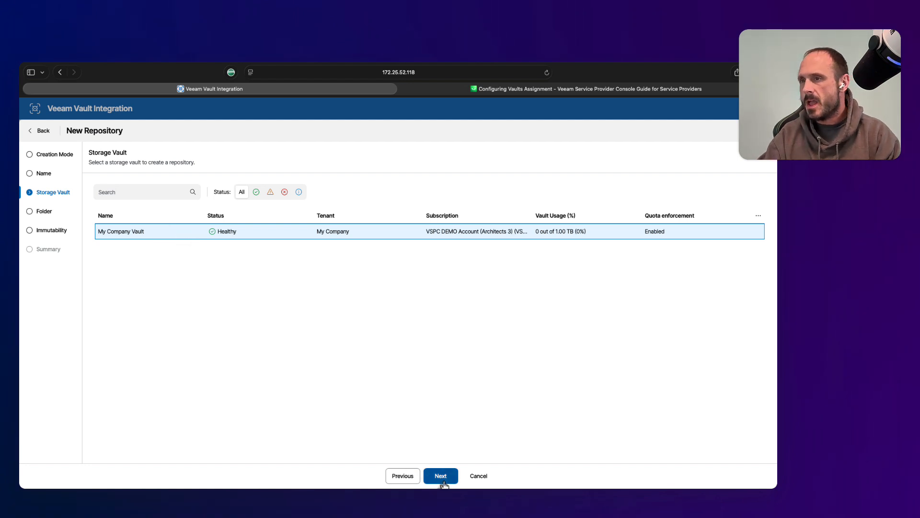
{"action": "left_click", "coordinate": [438, 477]}
- Create a folder named test in the vault and select it as the repository's storage folder
{"action": "left_click", "coordinate": [139, 202]}
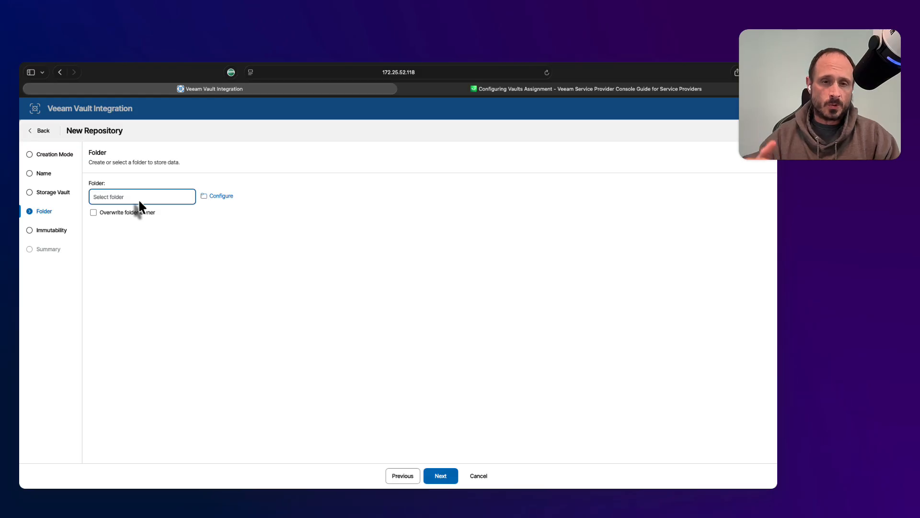
{"action": "left_click", "coordinate": [215, 196]}
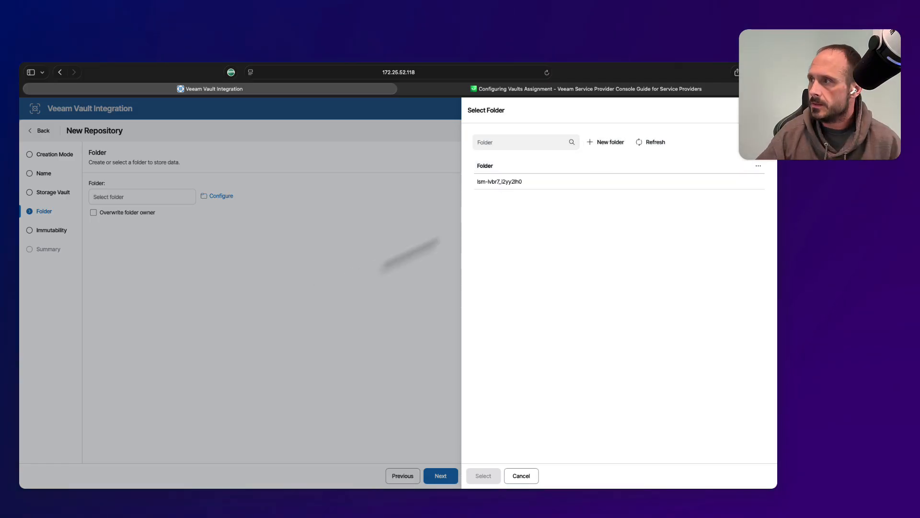
{"action": "left_click", "coordinate": [498, 185]}
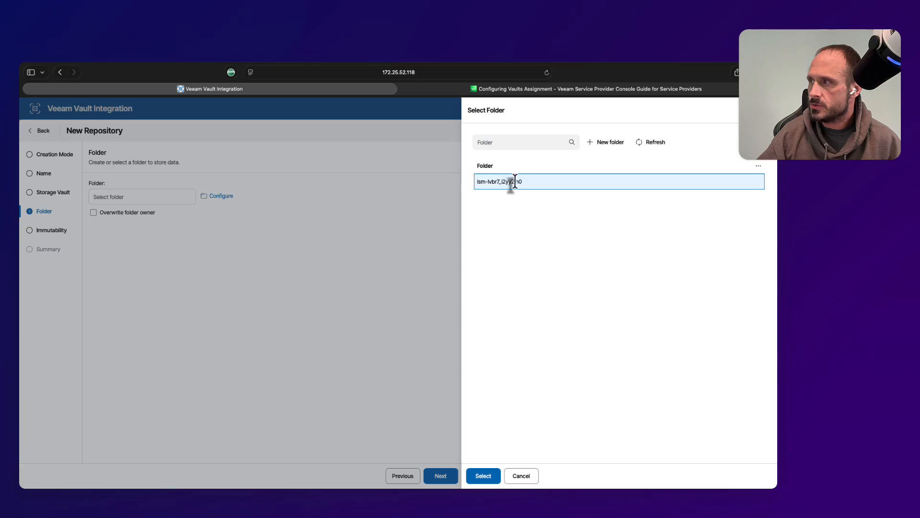
{"action": "left_click", "coordinate": [606, 144]}
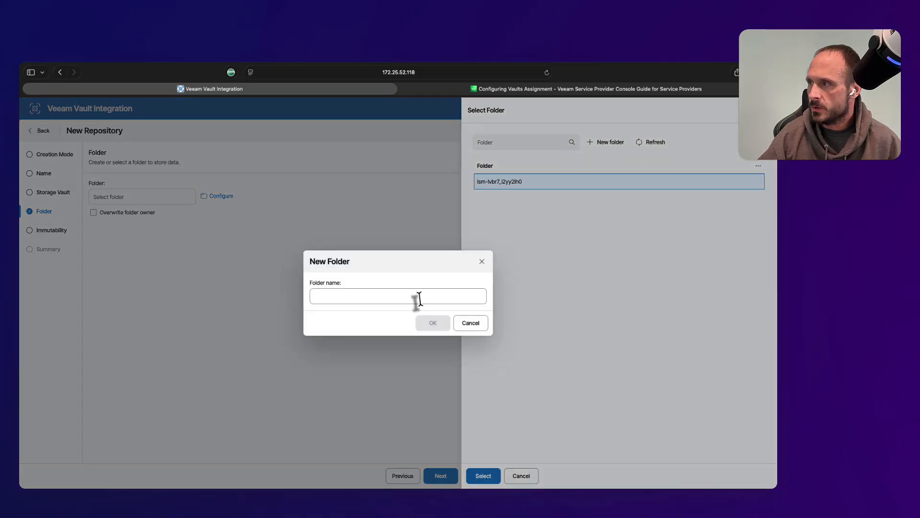
{"action": "type", "text": "test"}
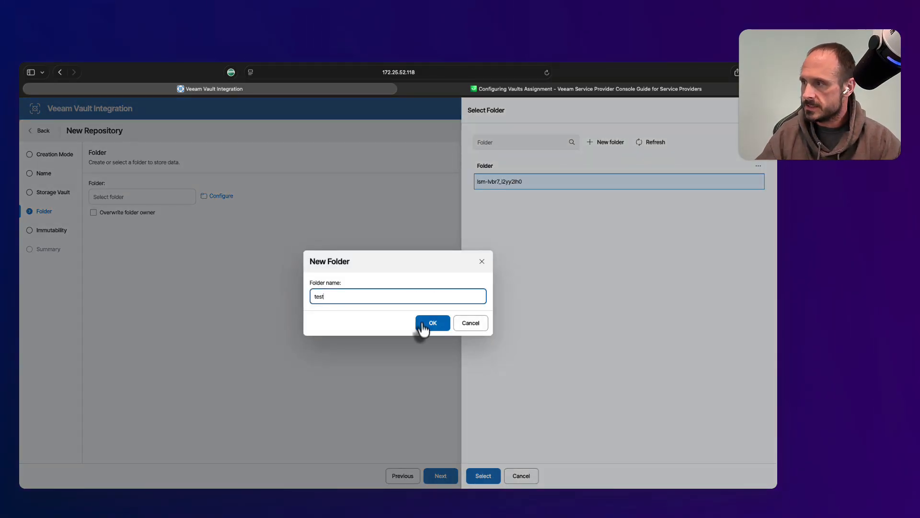
{"action": "left_click", "coordinate": [430, 322]}
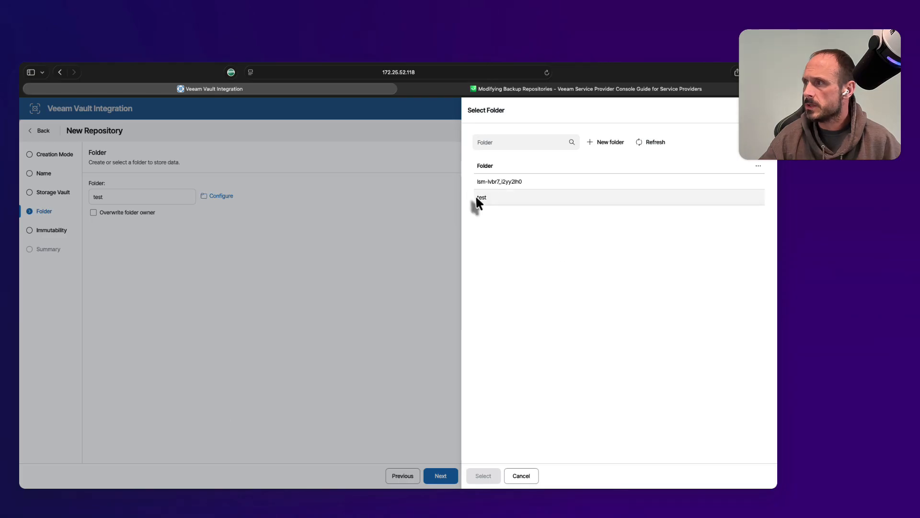
{"action": "left_click", "coordinate": [496, 197]}
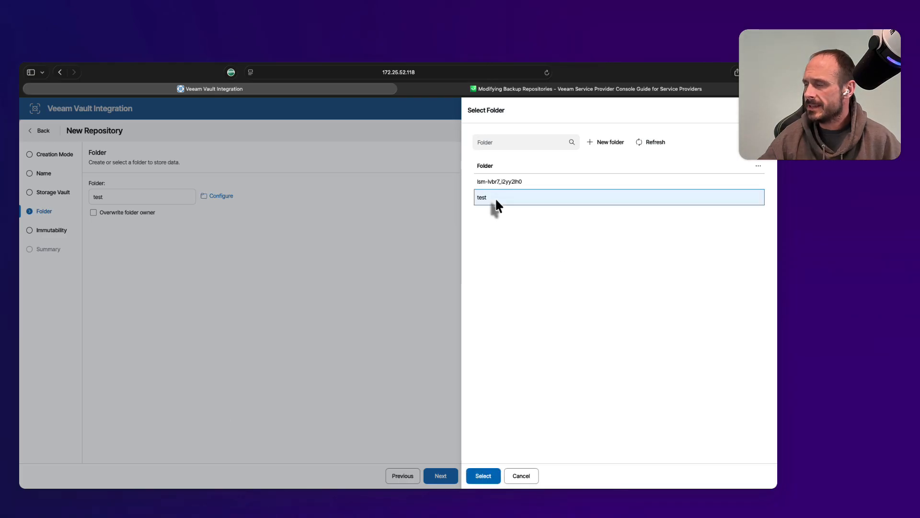
{"action": "left_click", "coordinate": [482, 476]}
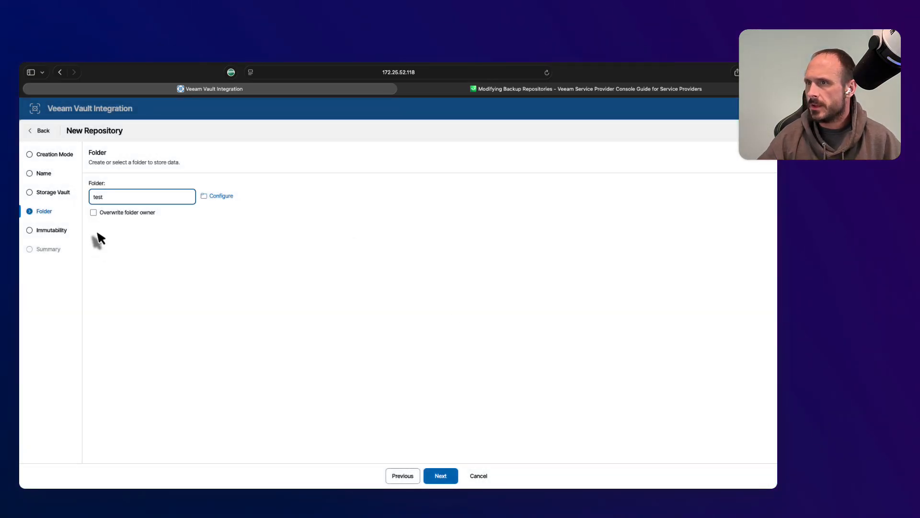
- Keep 30 days minimum immutability for the entire retention policy duration and finish creating the repository
{"action": "left_click", "coordinate": [448, 479]}
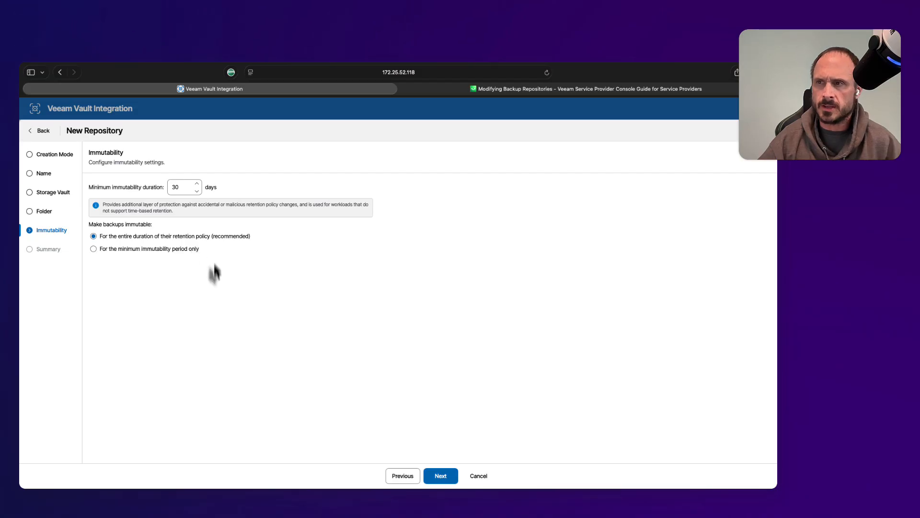
{"action": "left_click", "coordinate": [437, 481]}
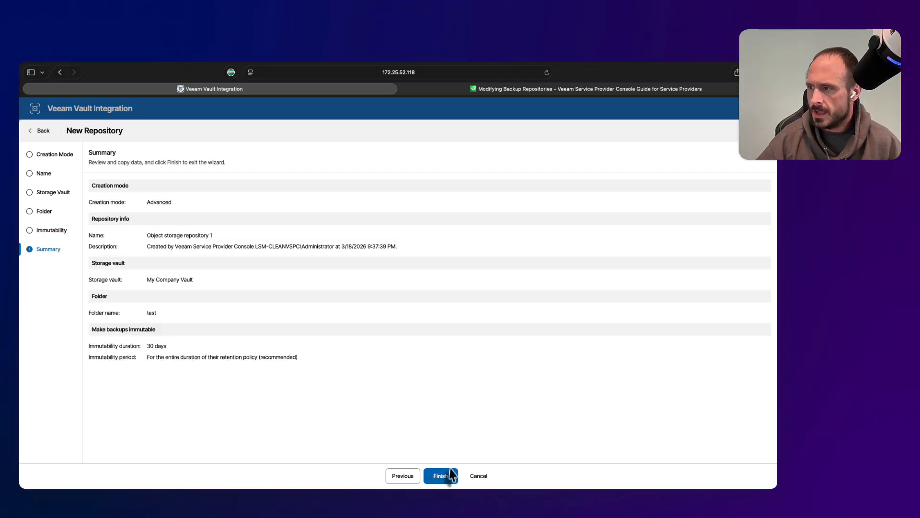
{"action": "left_click", "coordinate": [451, 472]}
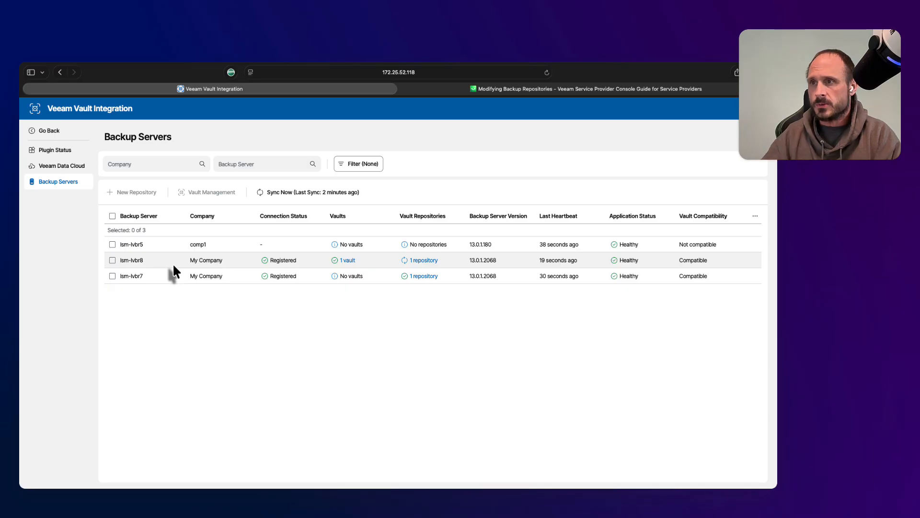
- Leave the vault plugin and configuration area, open the backup jobs list and look at the actions available for Backup Job 2
{"action": "left_click", "coordinate": [61, 133]}
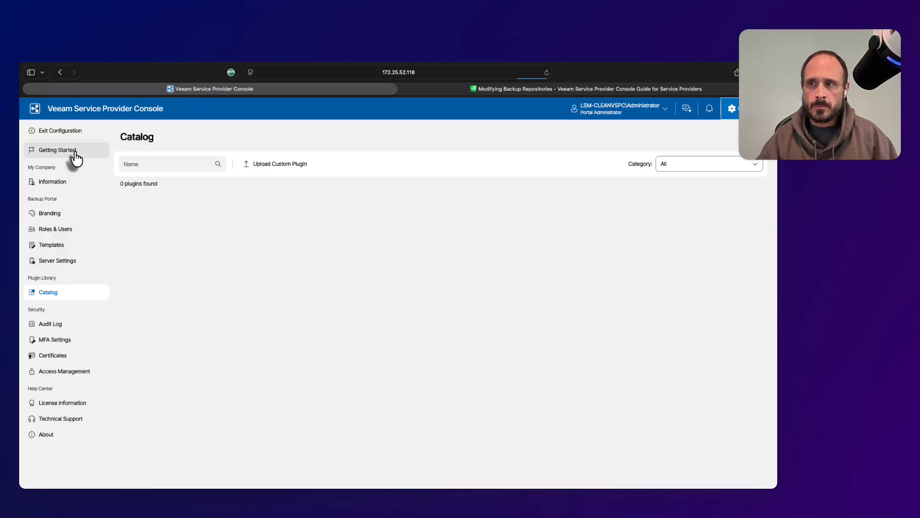
{"action": "left_click", "coordinate": [61, 136]}
{"action": "left_click", "coordinate": [74, 323]}
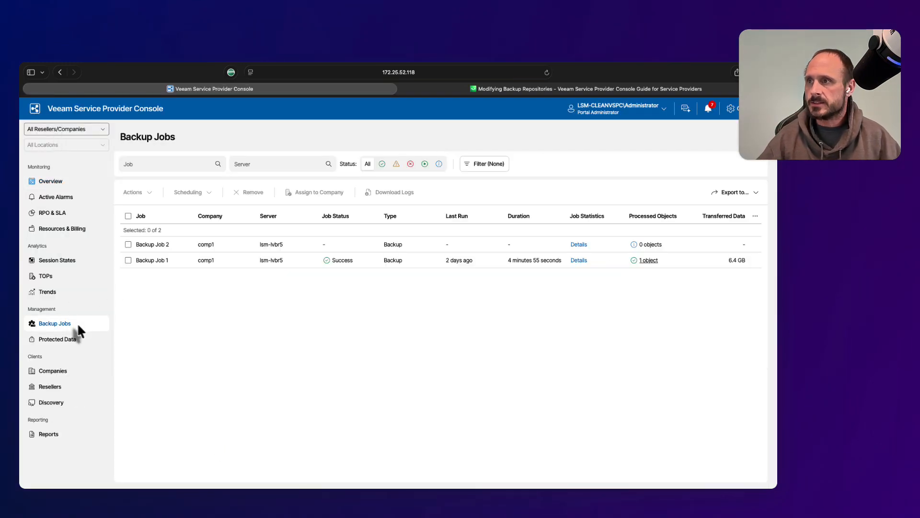
{"action": "left_click", "coordinate": [128, 244]}
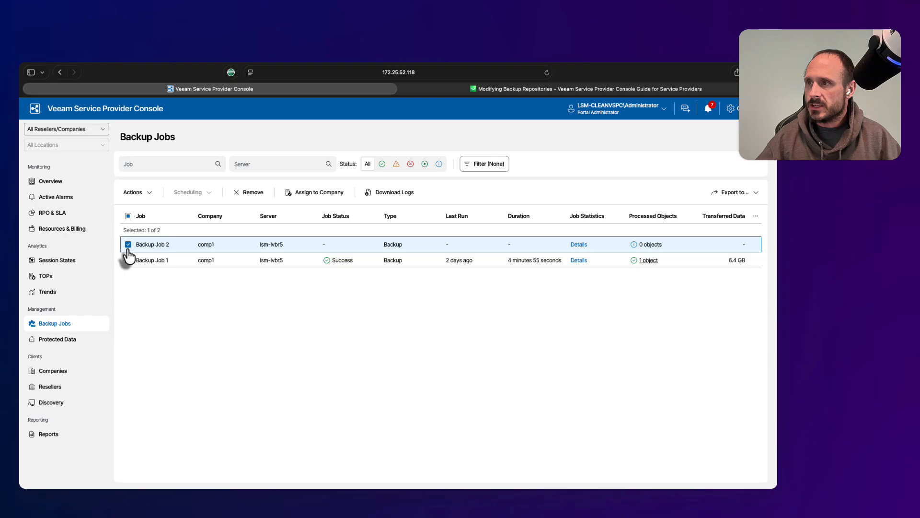
{"action": "left_click", "coordinate": [150, 192]}
{"action": "left_click", "coordinate": [156, 192]}
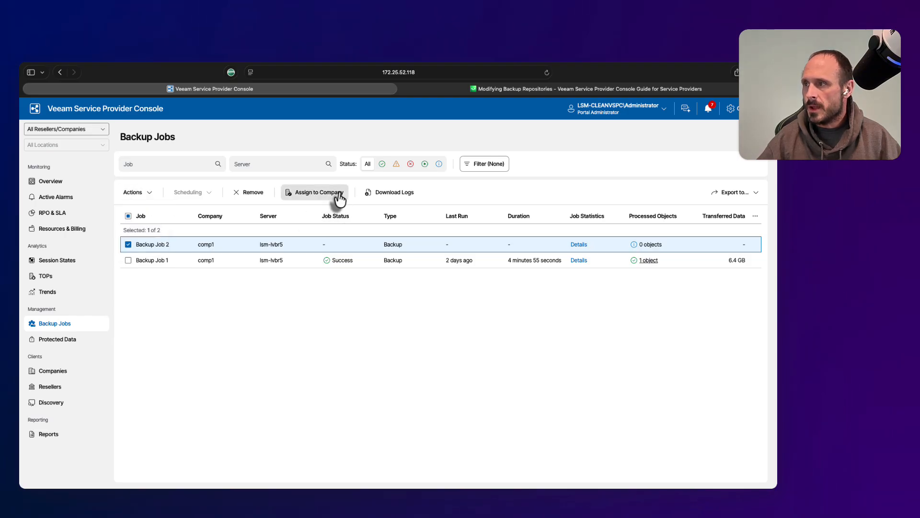